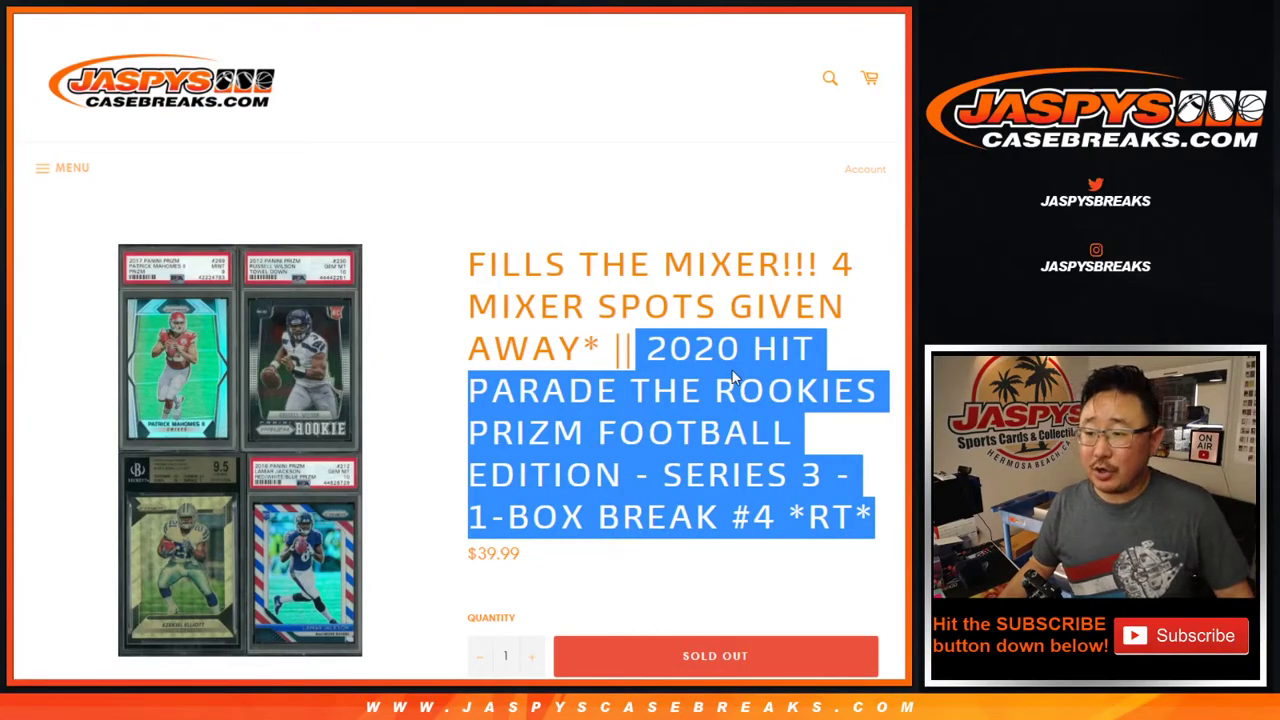
# Highlight '1-BOX' and the break number #4 in the listing title
pyautogui.click(717, 318)
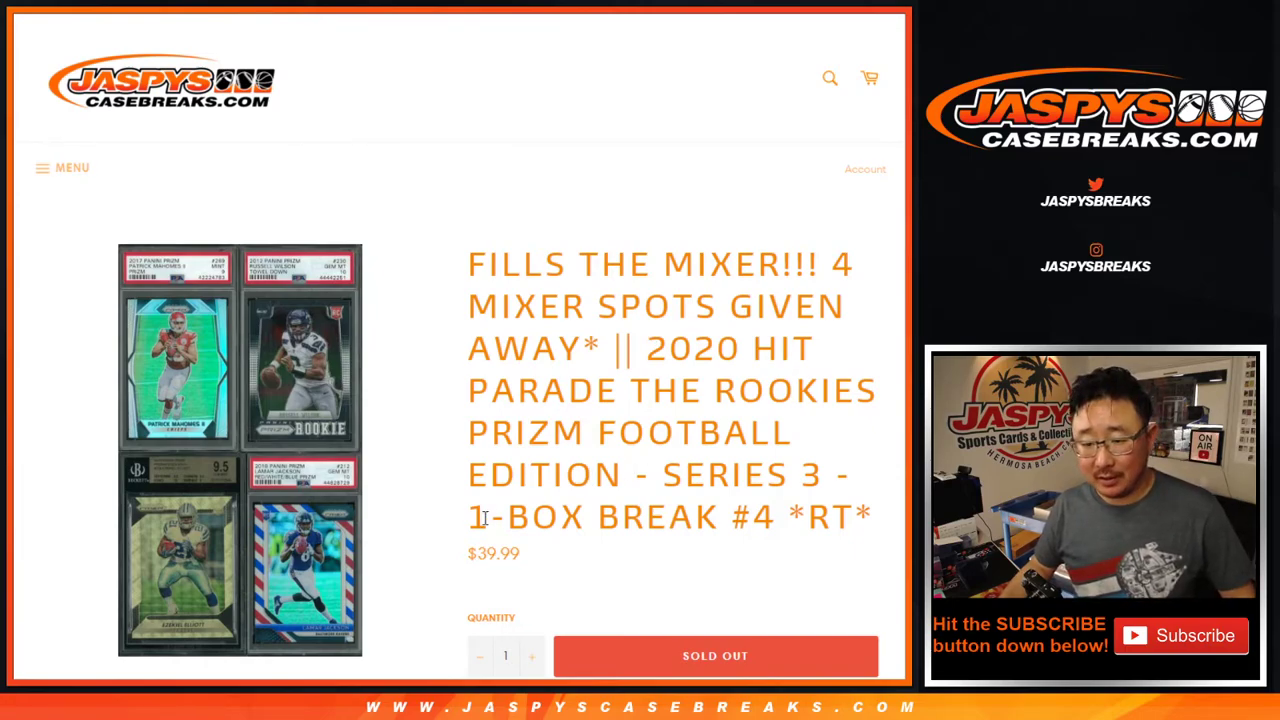
pyautogui.moveTo(470, 516); pyautogui.dragTo(596, 515)
pyautogui.click(656, 510)
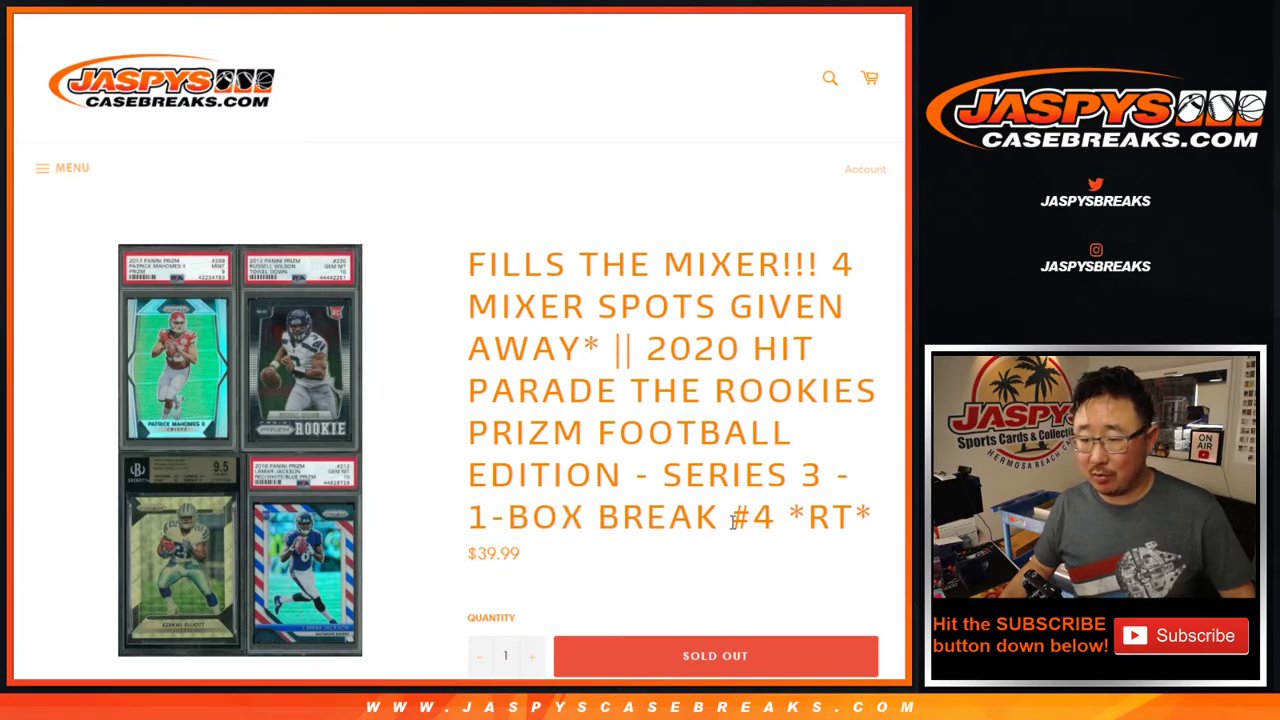
pyautogui.moveTo(733, 521); pyautogui.dragTo(778, 518)
pyautogui.click(760, 404)
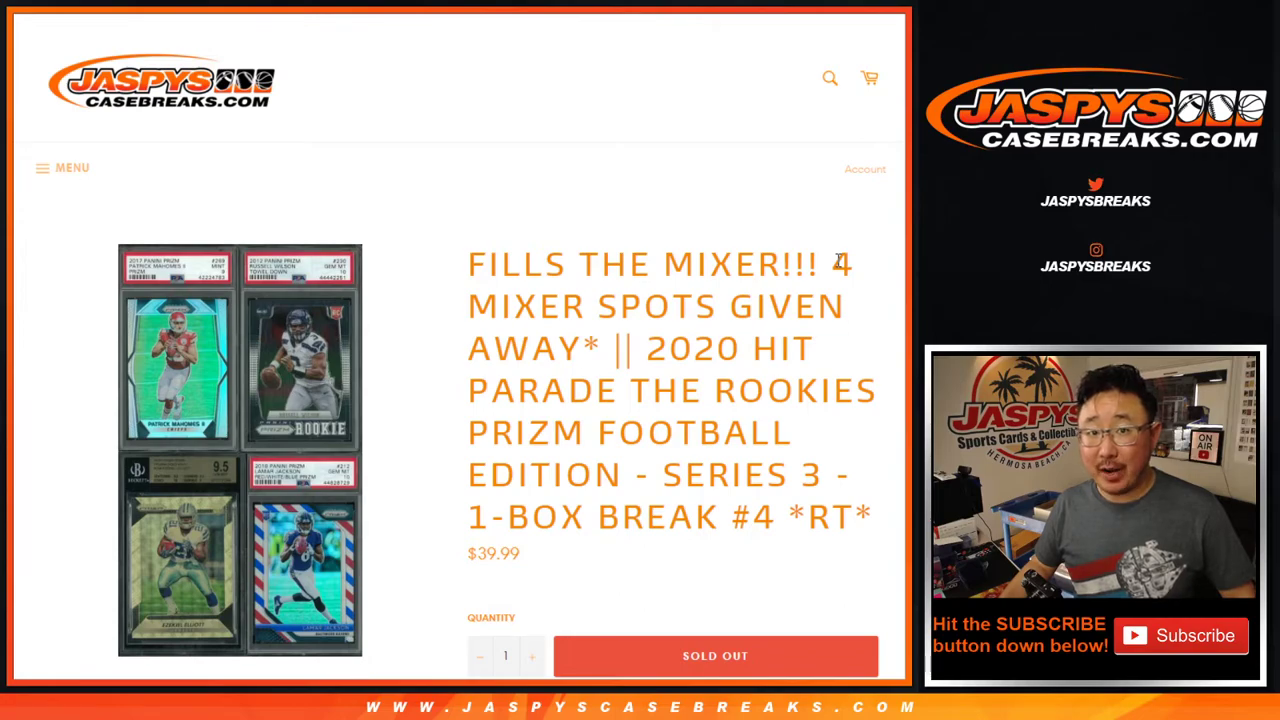
# Highlight the 4 mixer spots count and the 'Top 4 names win' line, then go to the name randomizer
pyautogui.doubleClick(840, 262)
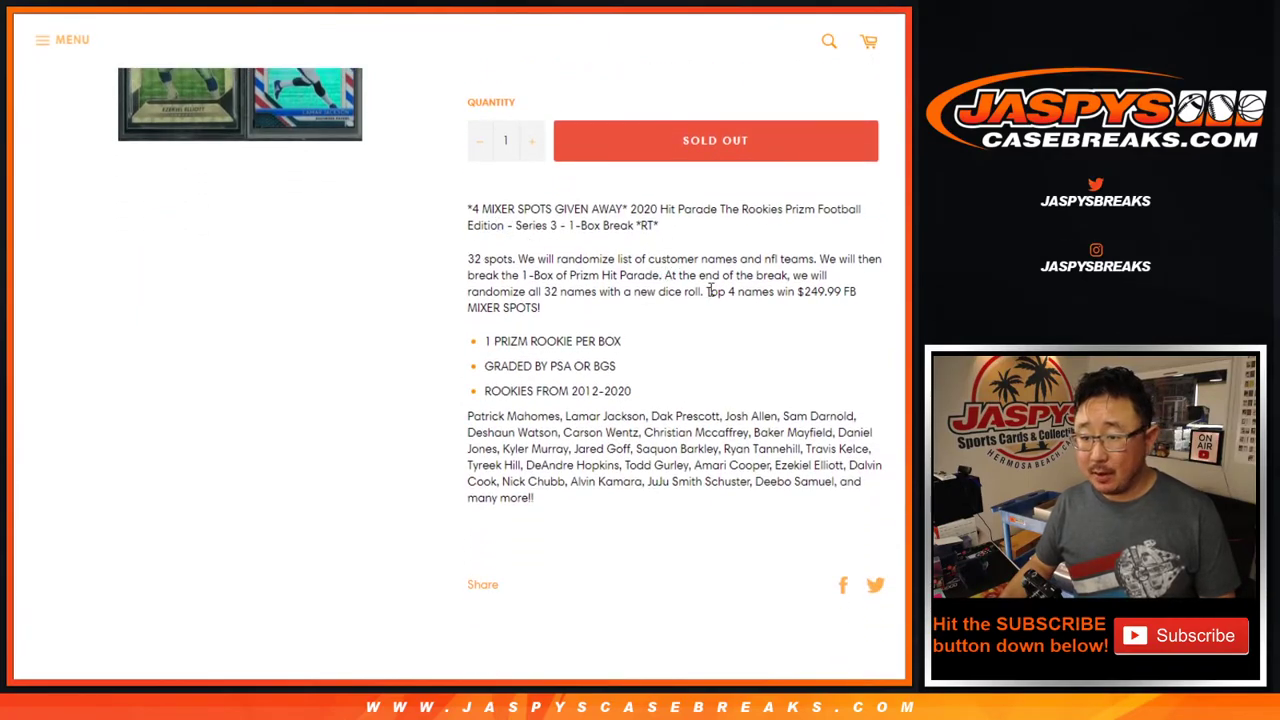
pyautogui.moveTo(706, 292); pyautogui.dragTo(714, 309)
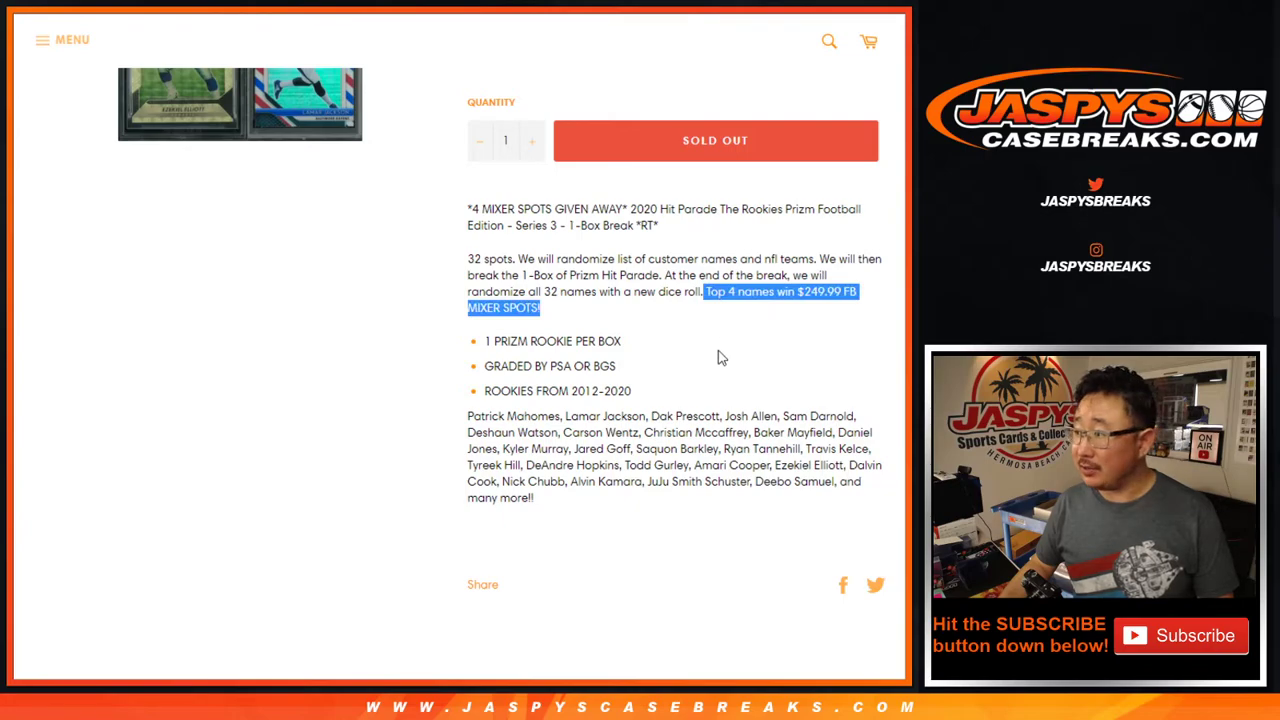
pyautogui.scroll(1, 717, 357)
pyautogui.hotkey('ctrl', 'Tab')
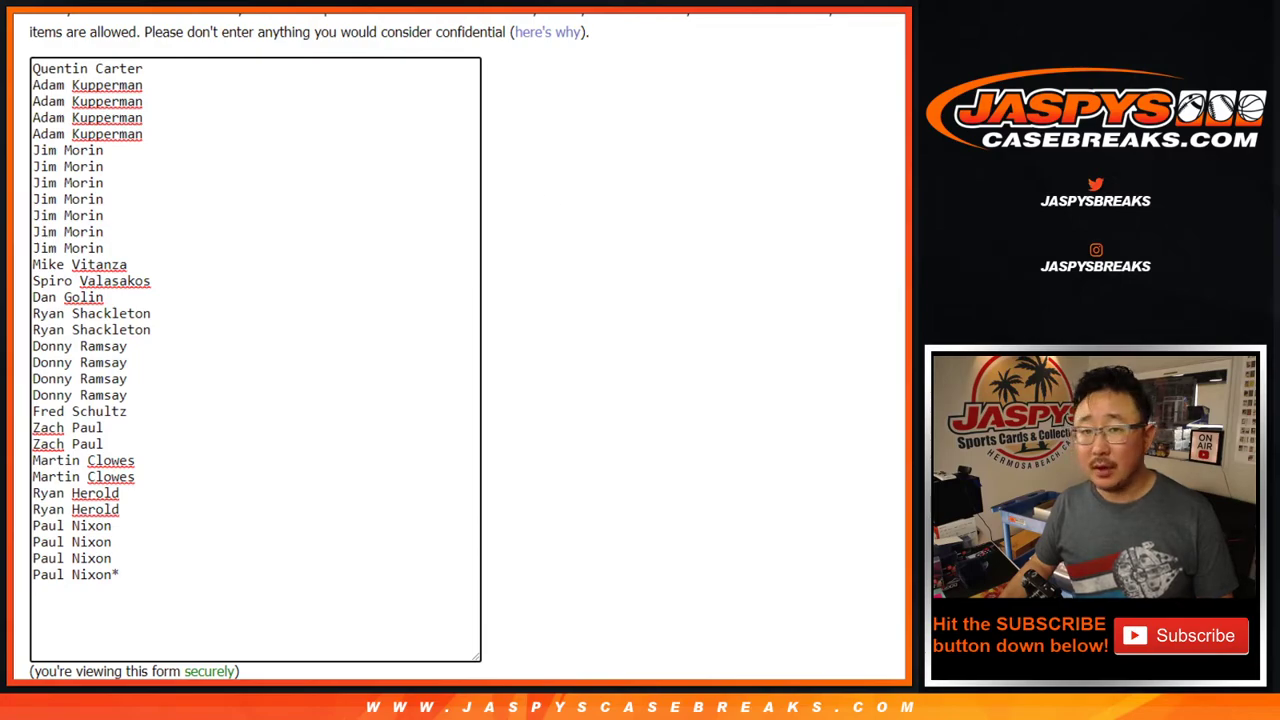
# Roll two dice on the Random.org dice roller, getting 2 and 2
pyautogui.hotkey('ctrl', 'Tab')
pyautogui.hotkey('ctrl', 'Tab')
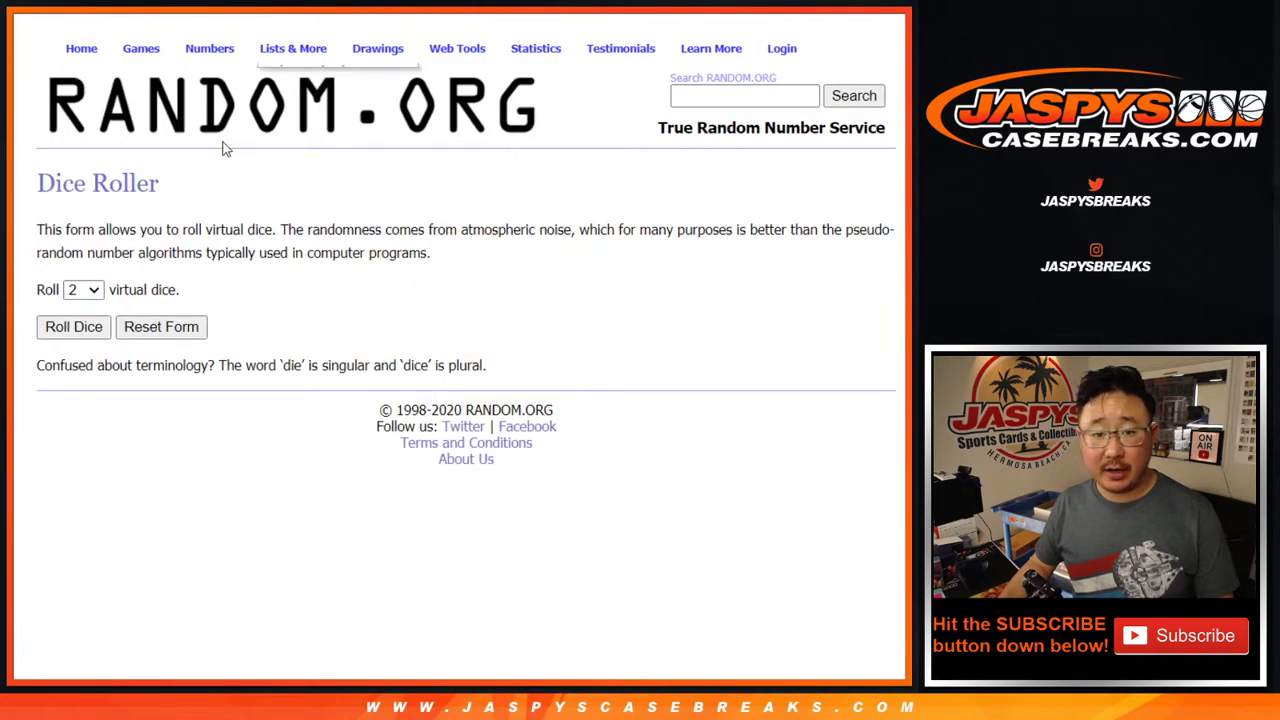
pyautogui.click(85, 332)
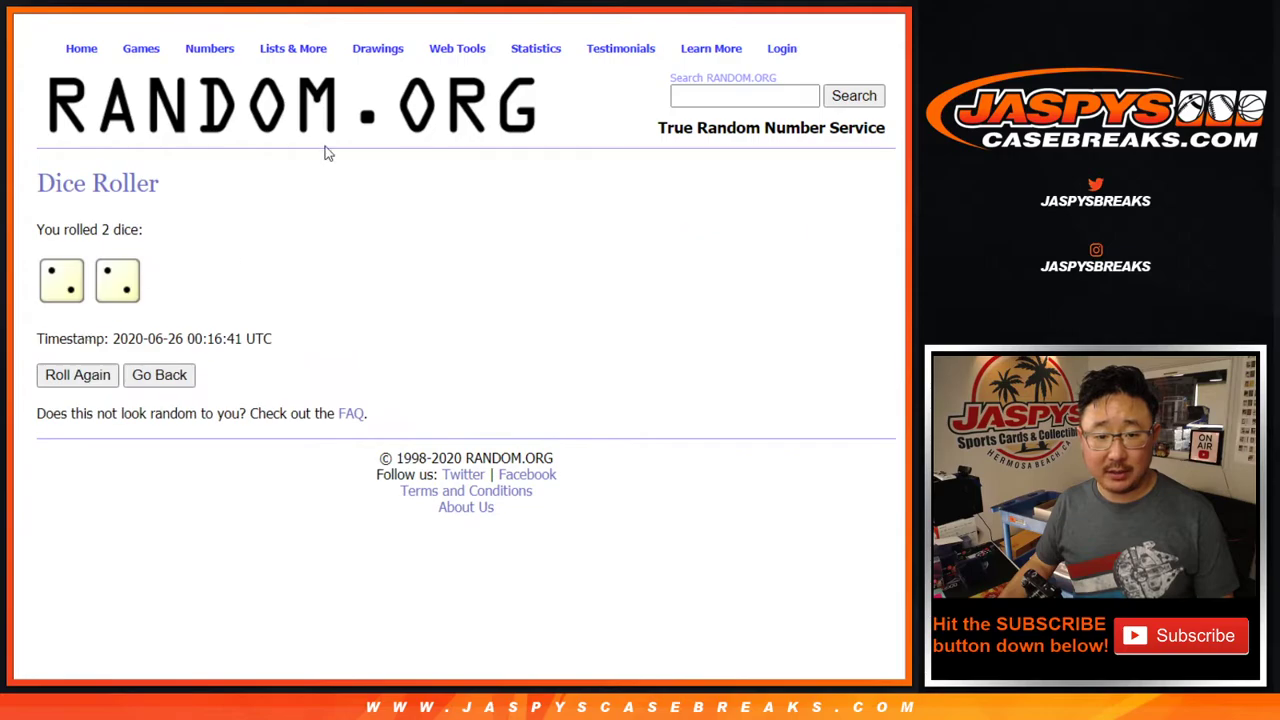
pyautogui.hotkey('ctrl', 'Tab')
# Randomize the 32 customer names four times and select the whole resulting list
pyautogui.scroll(-3, 690, 285)
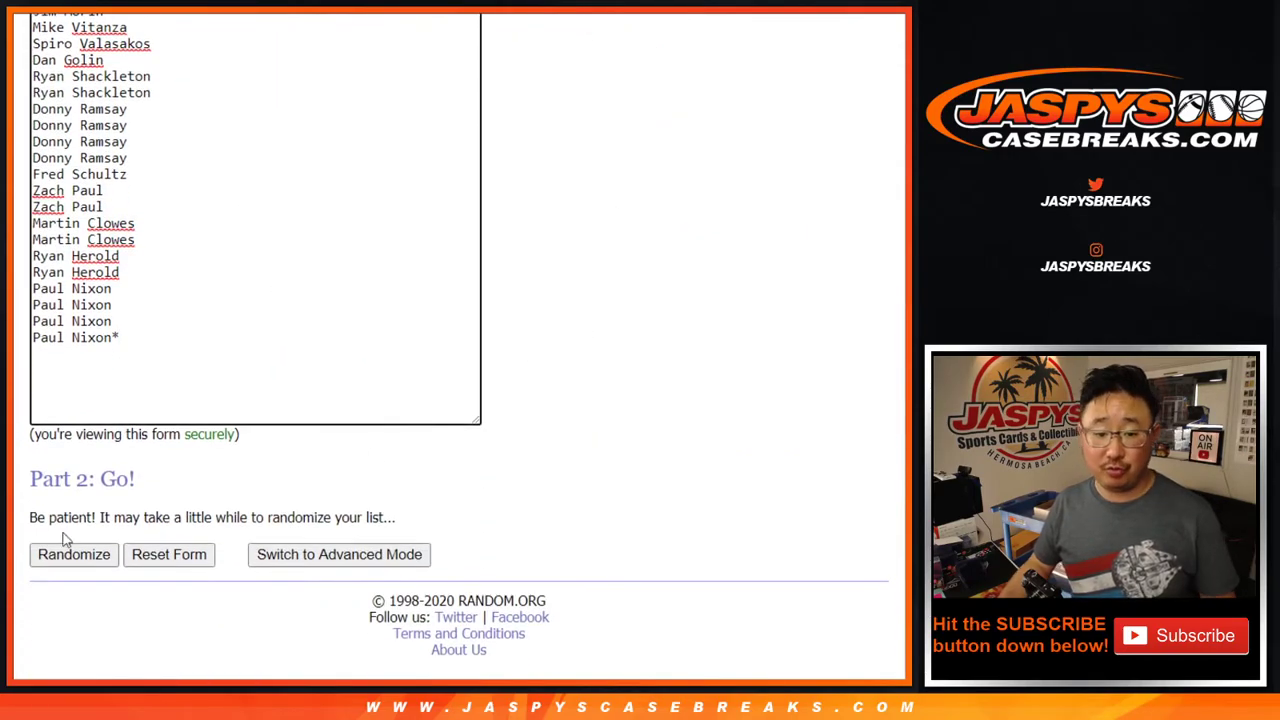
pyautogui.click(74, 554)
pyautogui.scroll(-3, 44, 562)
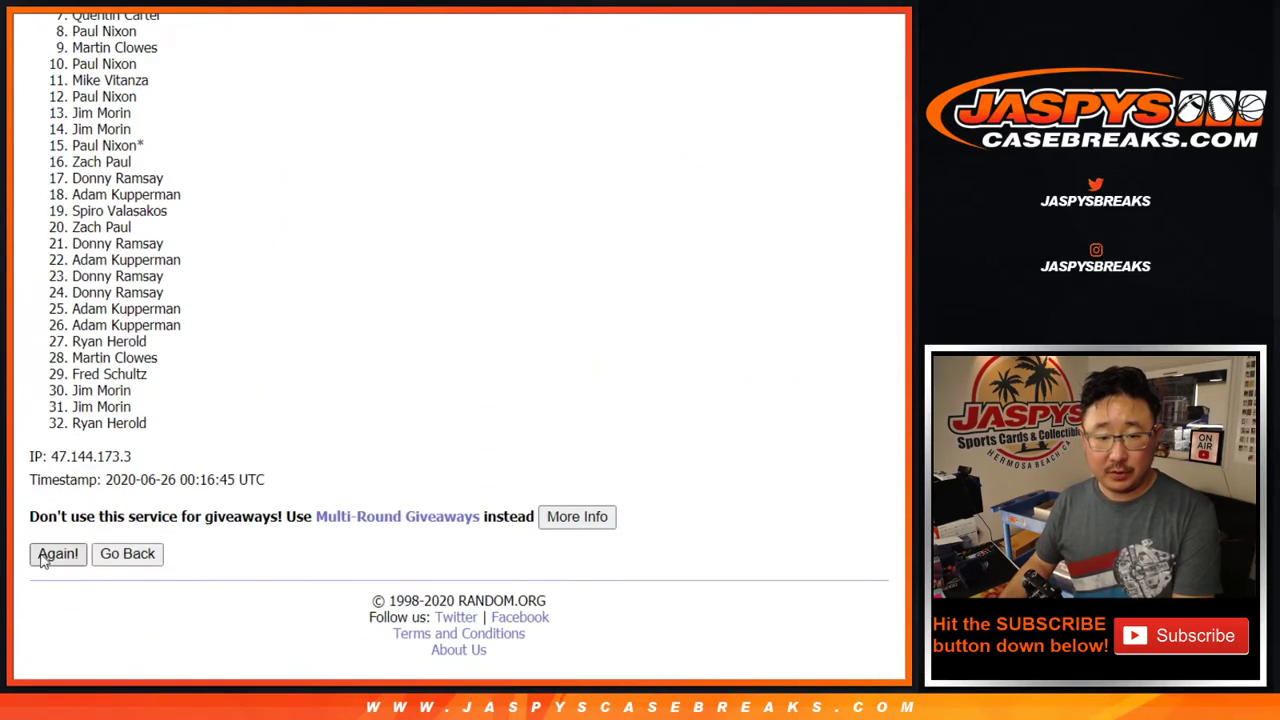
pyautogui.click(44, 558)
pyautogui.click(44, 558)
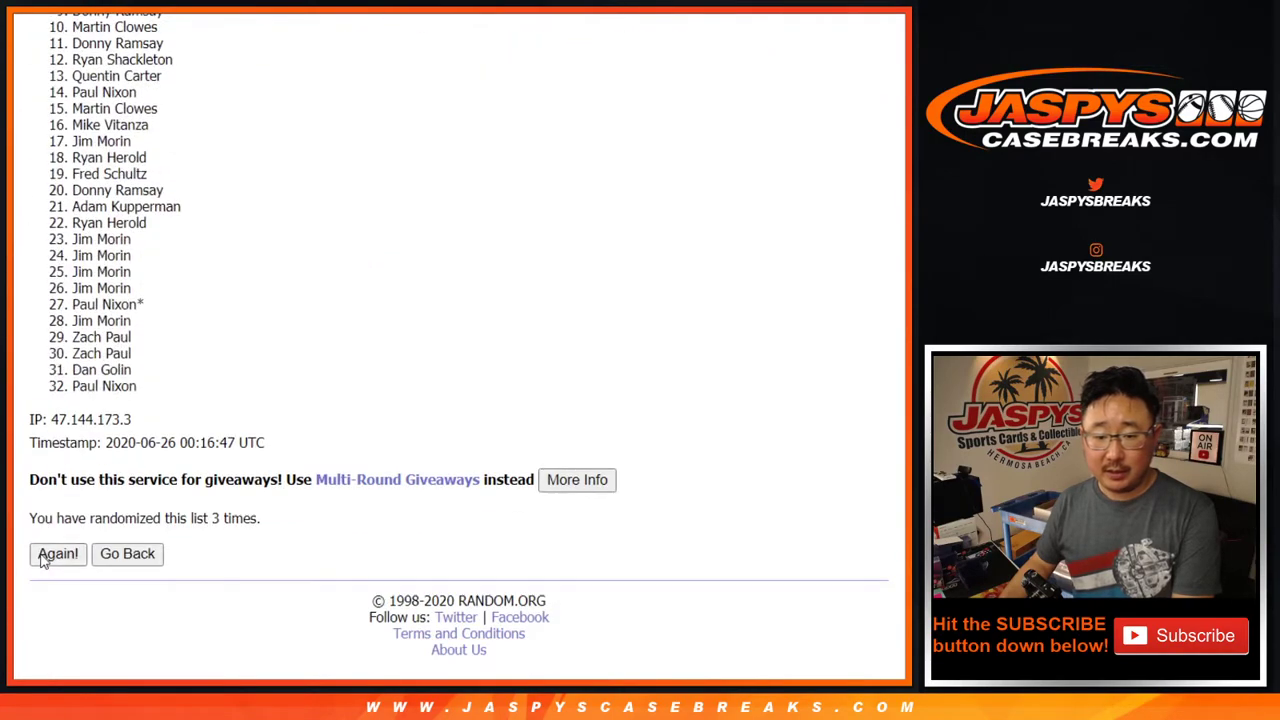
pyautogui.press('Return')
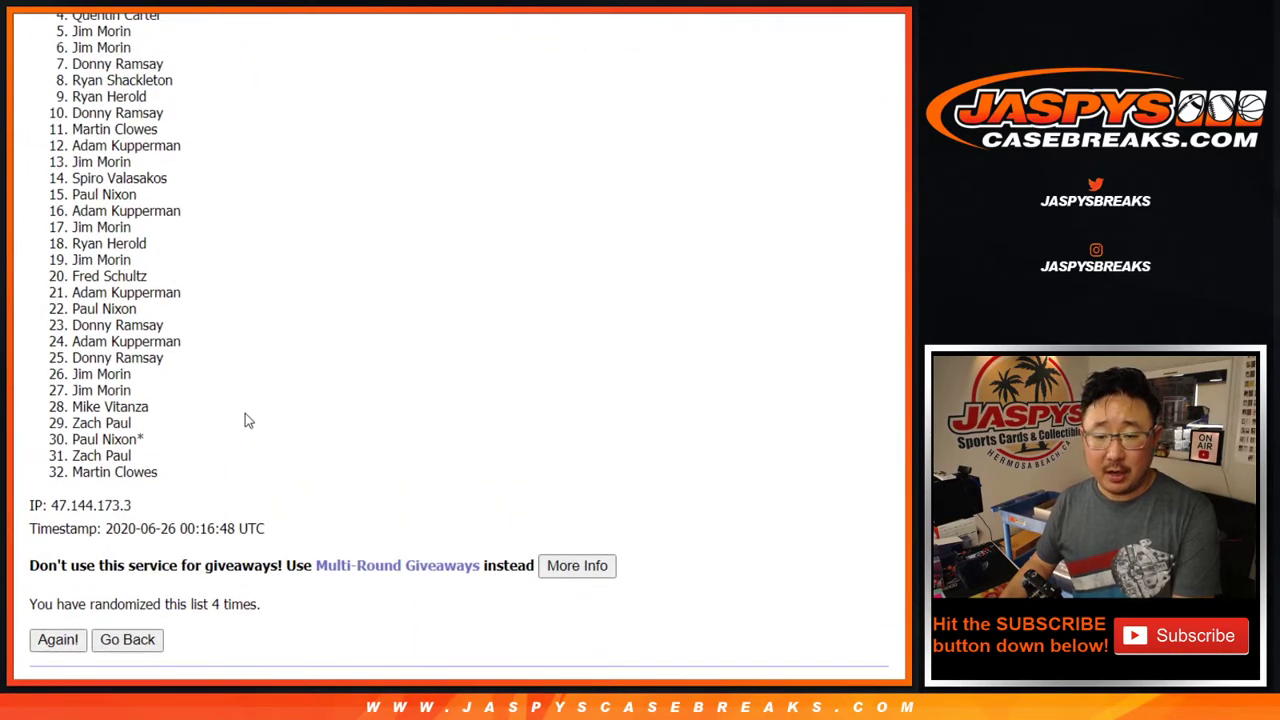
pyautogui.scroll(1, 245, 420)
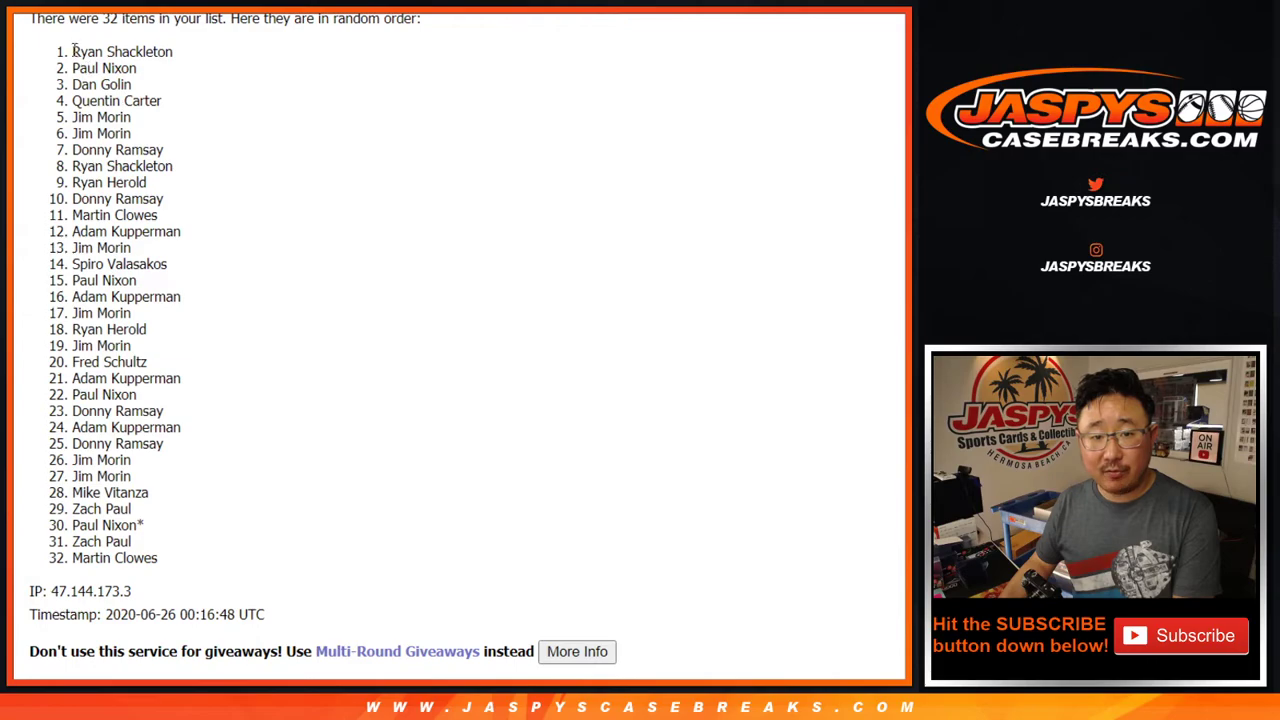
pyautogui.moveTo(73, 47)
pyautogui.mouseDown()
pyautogui.moveTo(197, 483)
pyautogui.moveTo(200, 557)
pyautogui.mouseUp()
pyautogui.scroll(-2, 243, 497)
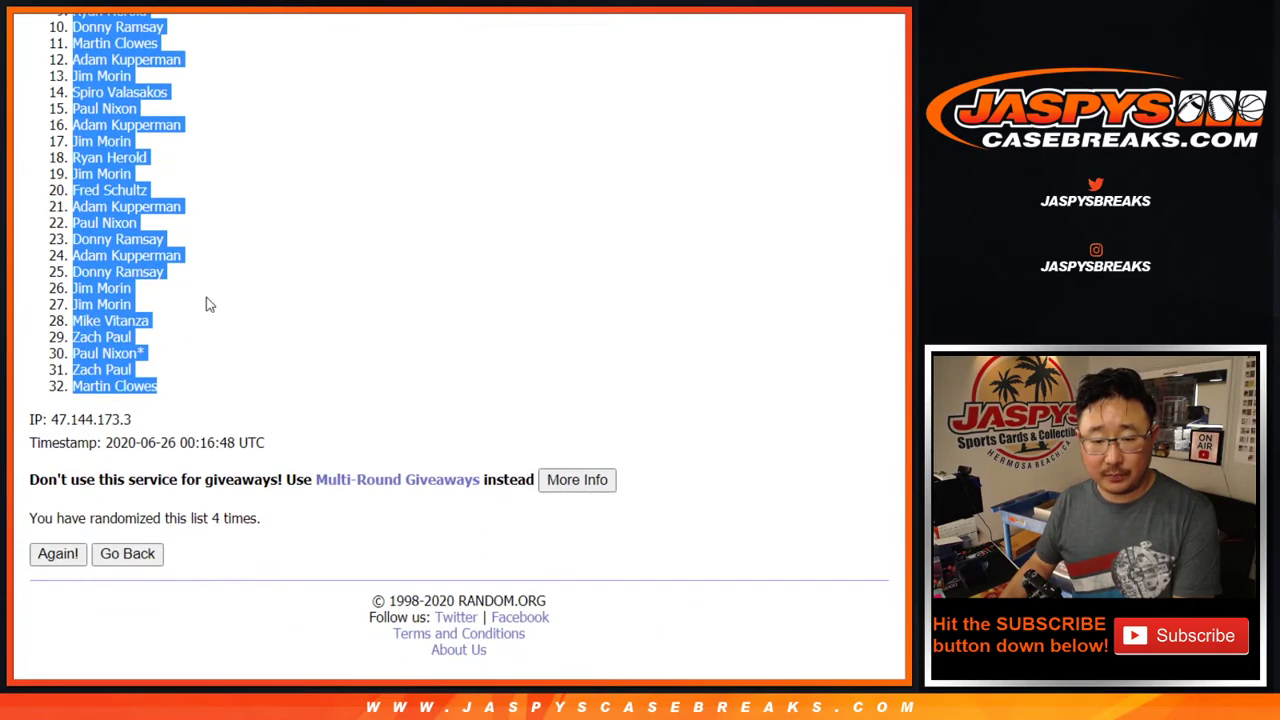
# Paste the names at cell A1, then shuffle the 32 NFL teams four times and select them all
pyautogui.hotkey('alt', 'Tab')
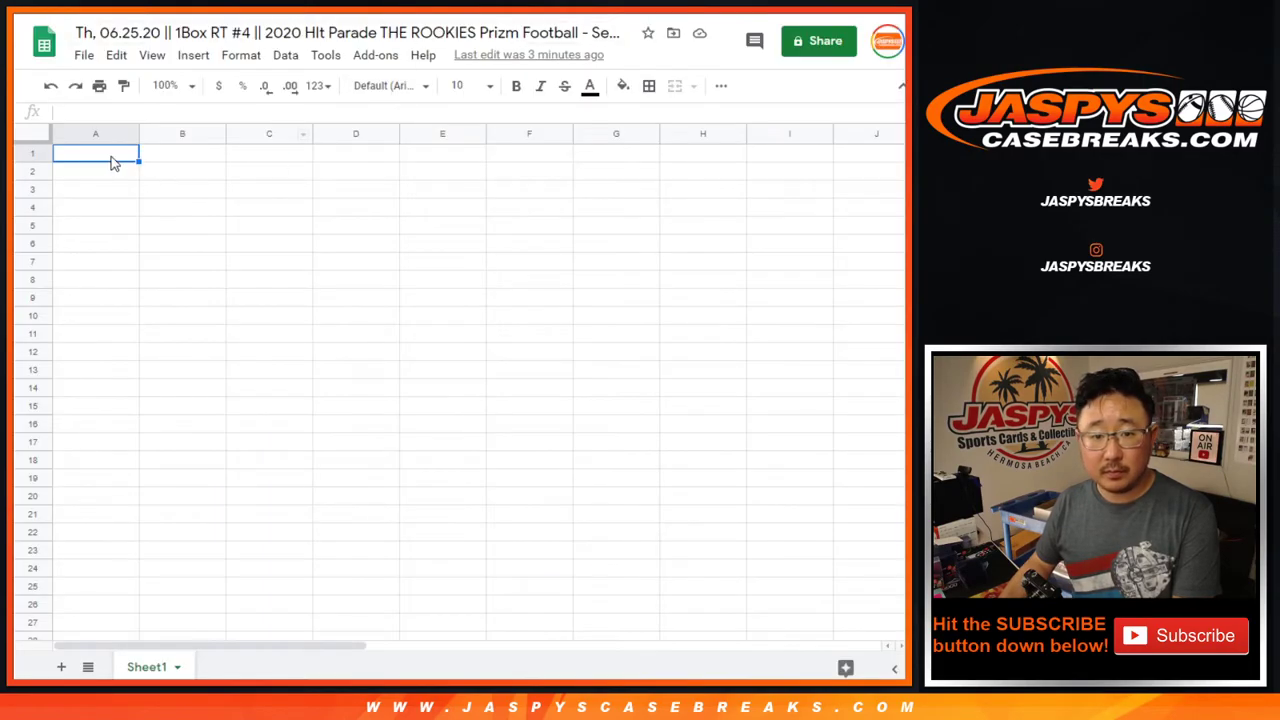
pyautogui.rightClick(114, 158)
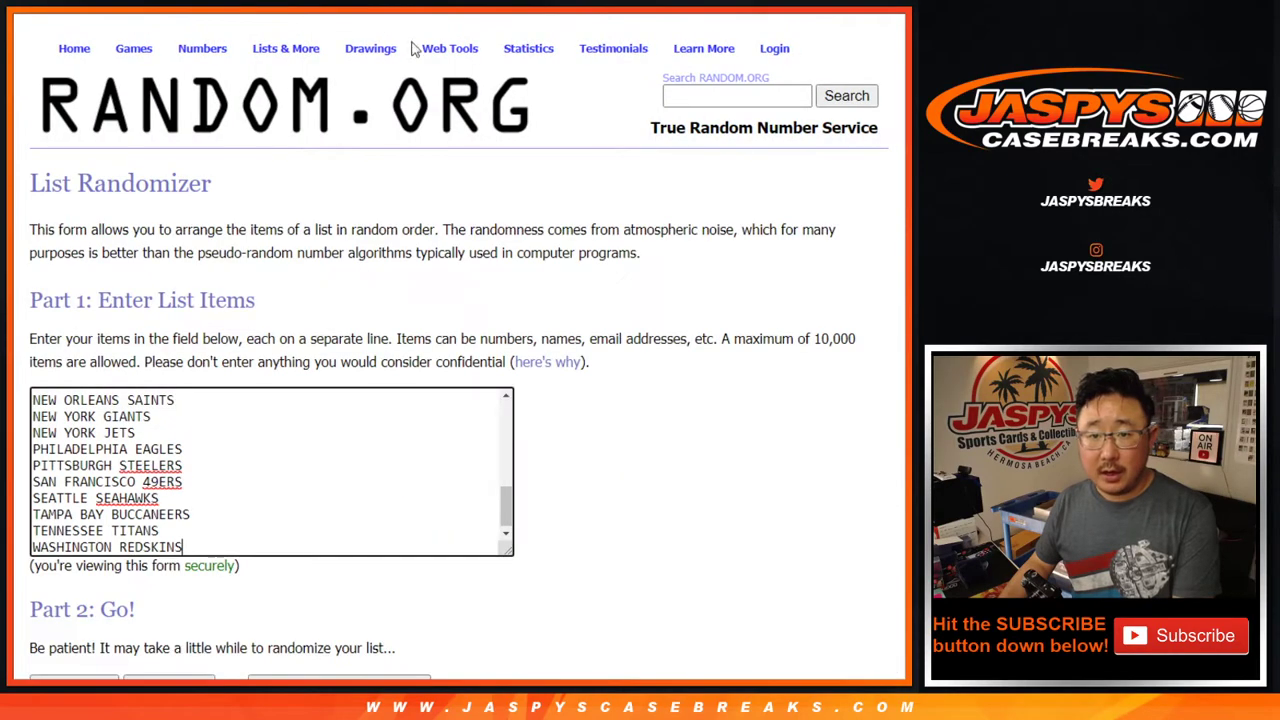
pyautogui.scroll(-3, 143, 491)
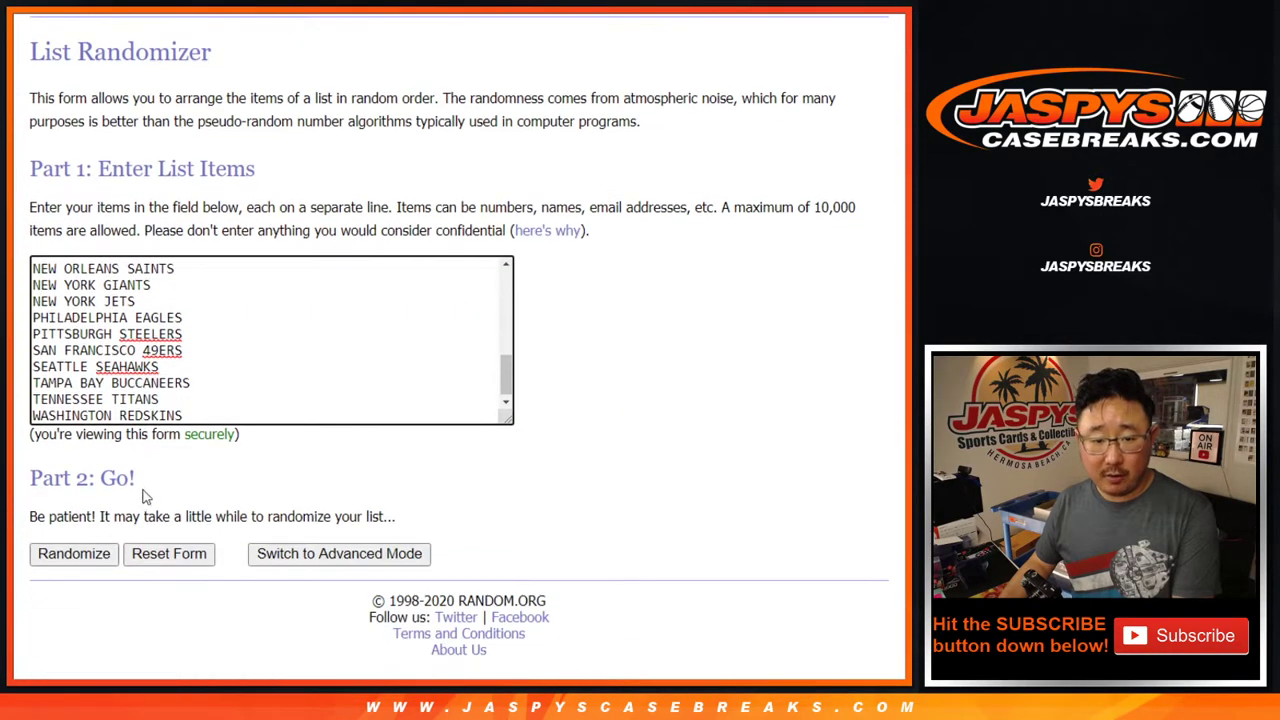
pyautogui.click(73, 553)
pyautogui.scroll(-3, 55, 562)
pyautogui.click(55, 556)
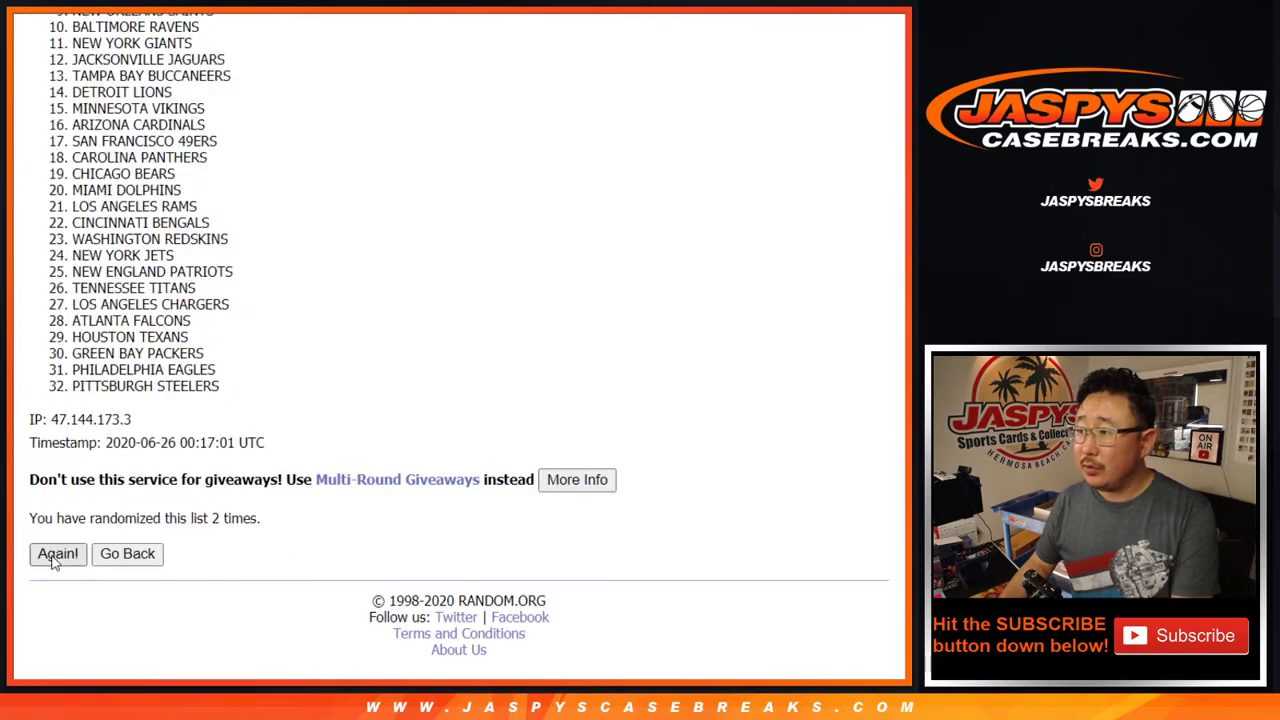
pyautogui.click(55, 556)
pyautogui.press('Return')
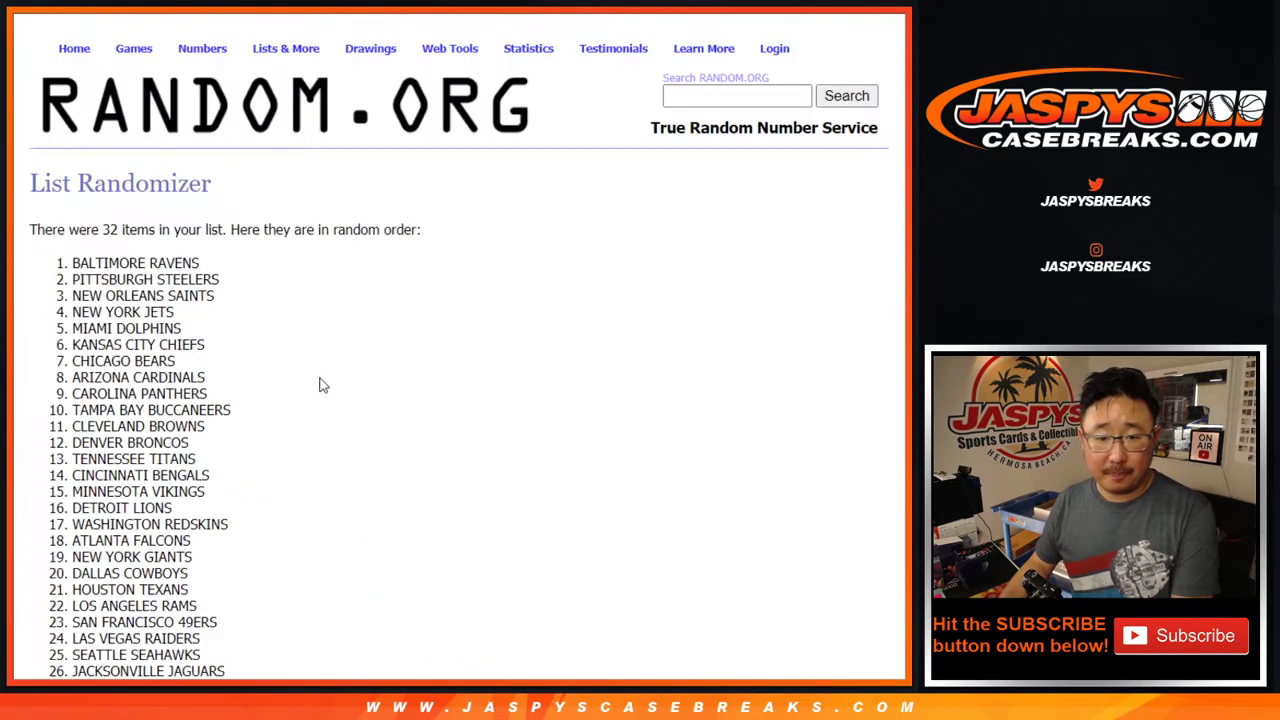
pyautogui.scroll(2, 286, 423)
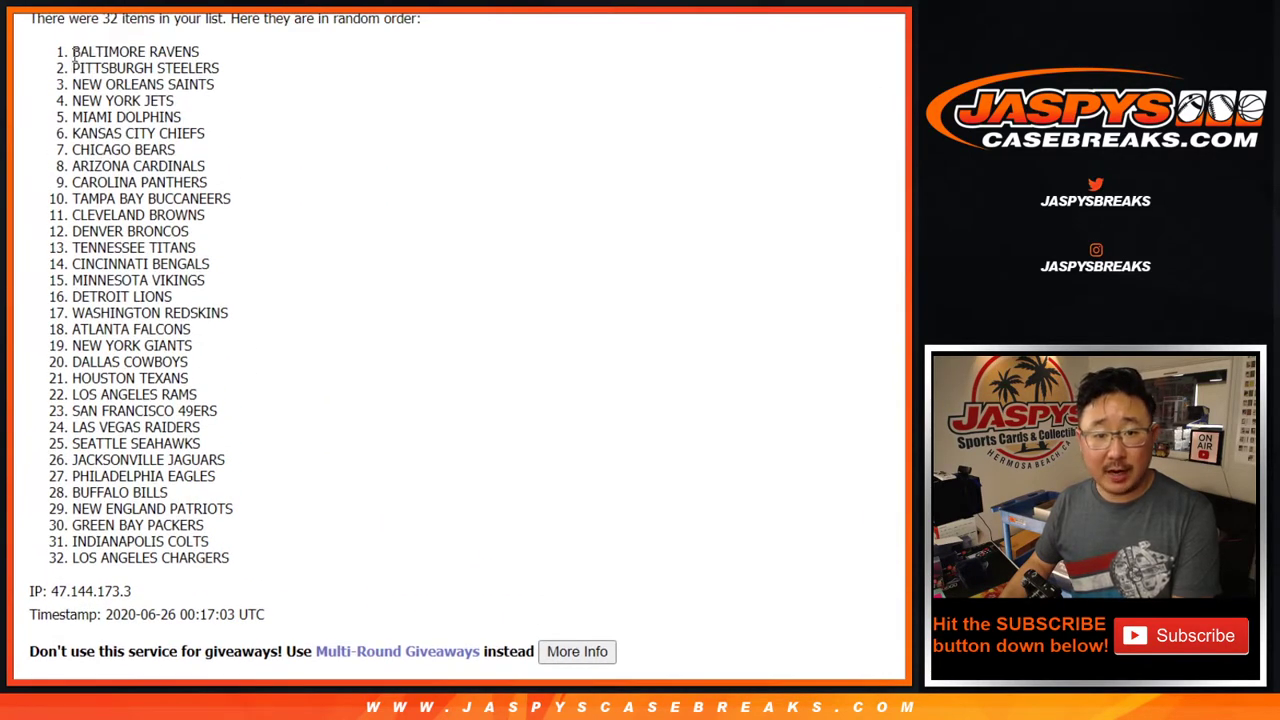
pyautogui.moveTo(73, 52)
pyautogui.mouseDown()
pyautogui.moveTo(212, 371)
pyautogui.moveTo(252, 558)
pyautogui.mouseUp()
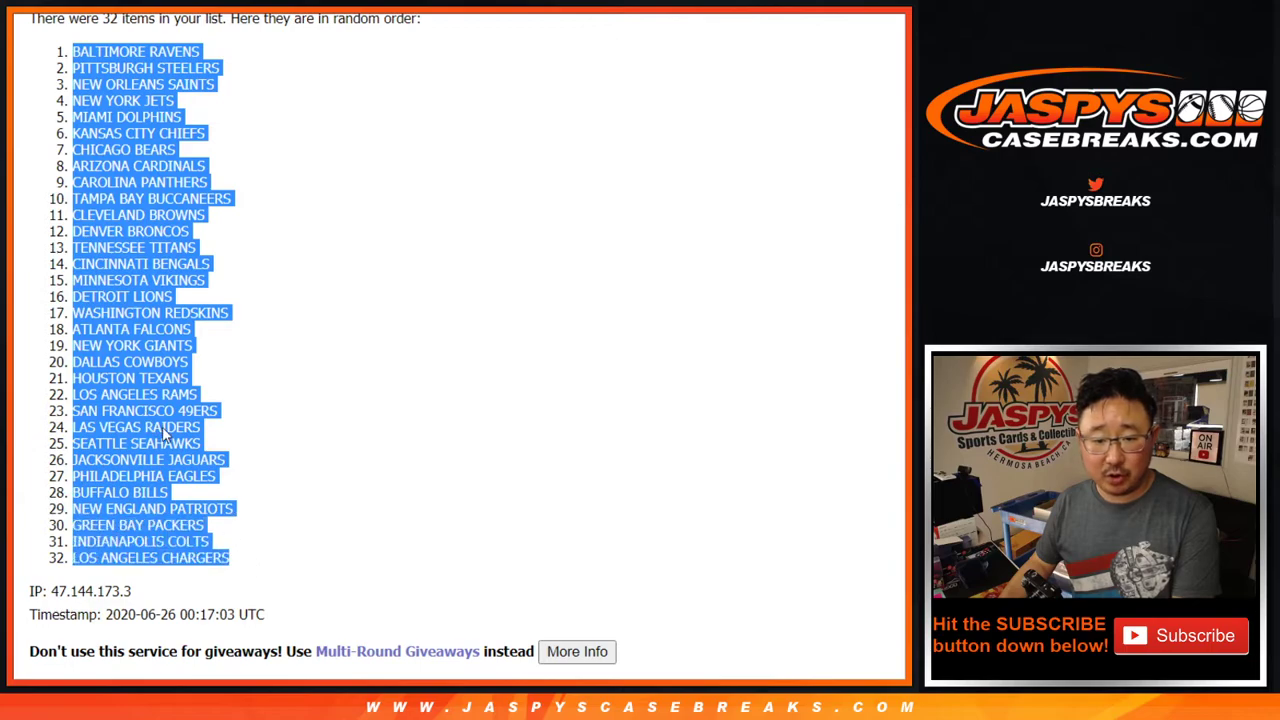
# Copy the shuffled teams and paste them into column B beside the names
pyautogui.hotkey('ctrl', 'c')
pyautogui.hotkey('ctrl', 'Tab')
pyautogui.rightClick(191, 160)
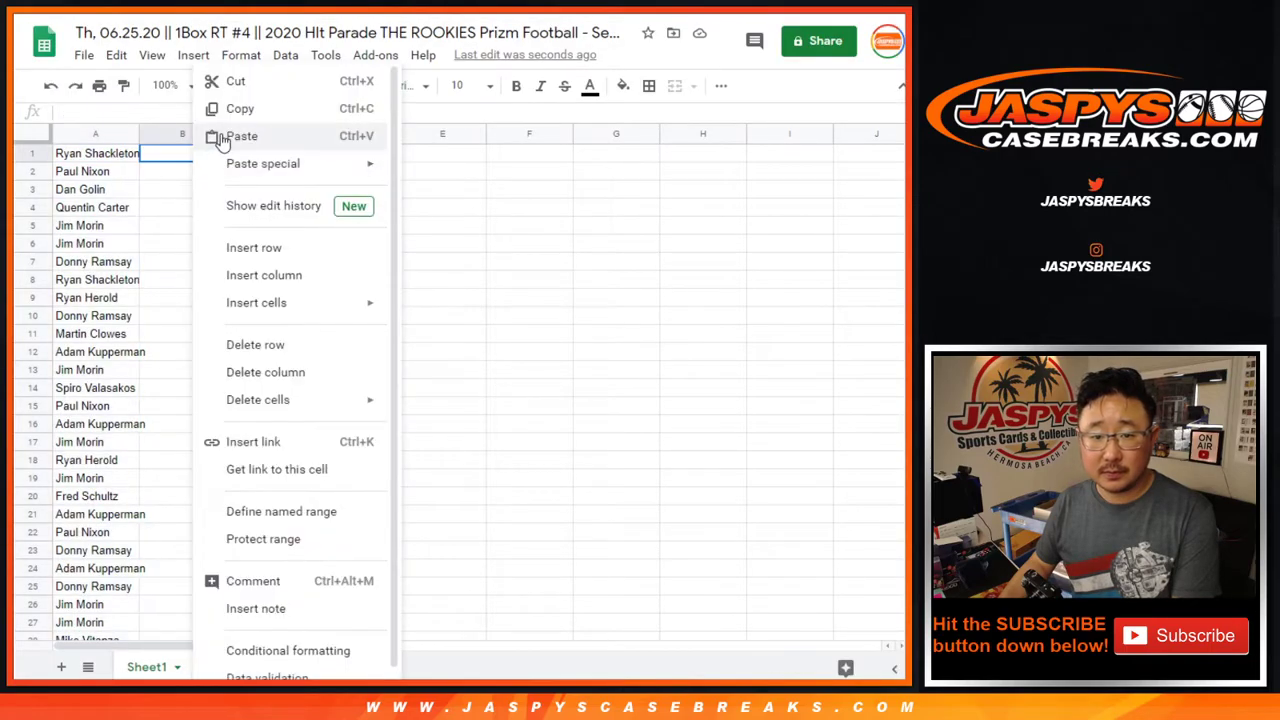
pyautogui.click(209, 134)
# Set the whole sheet to Cambria 12, zoom to 125%, and auto-fit columns A and B
pyautogui.click(38, 136)
pyautogui.click(380, 88)
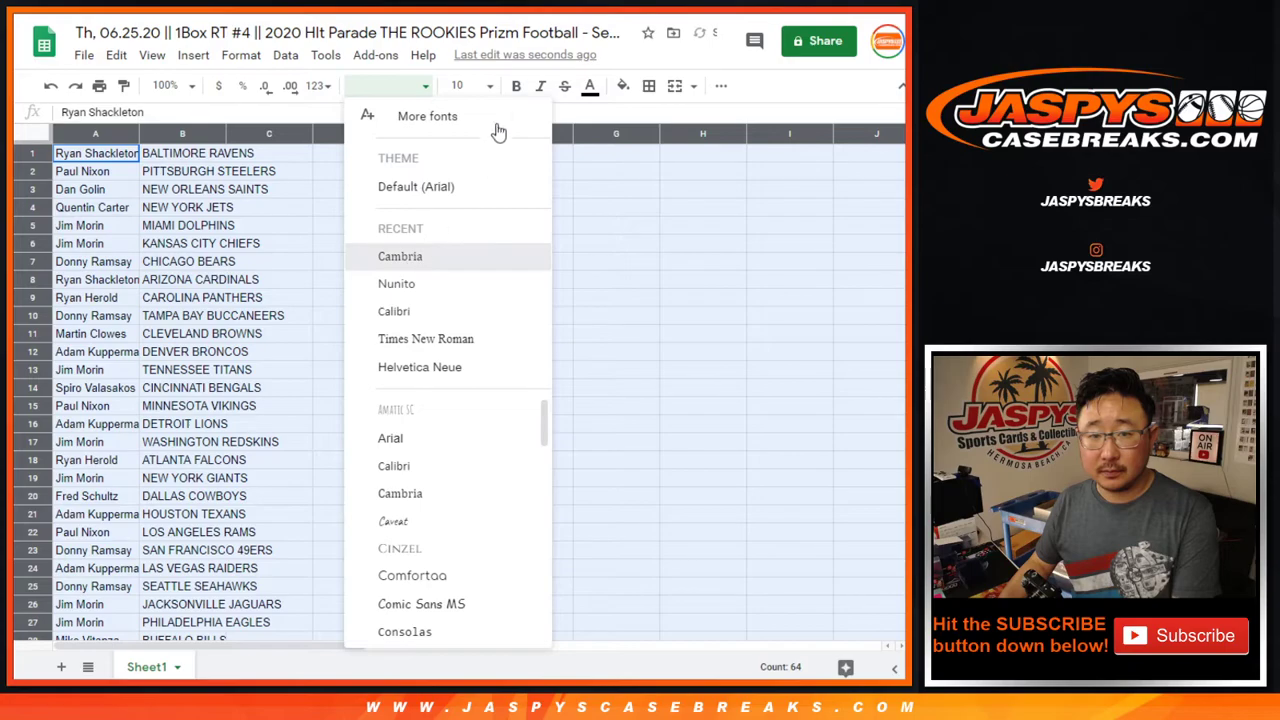
pyautogui.click(474, 90)
pyautogui.click(465, 280)
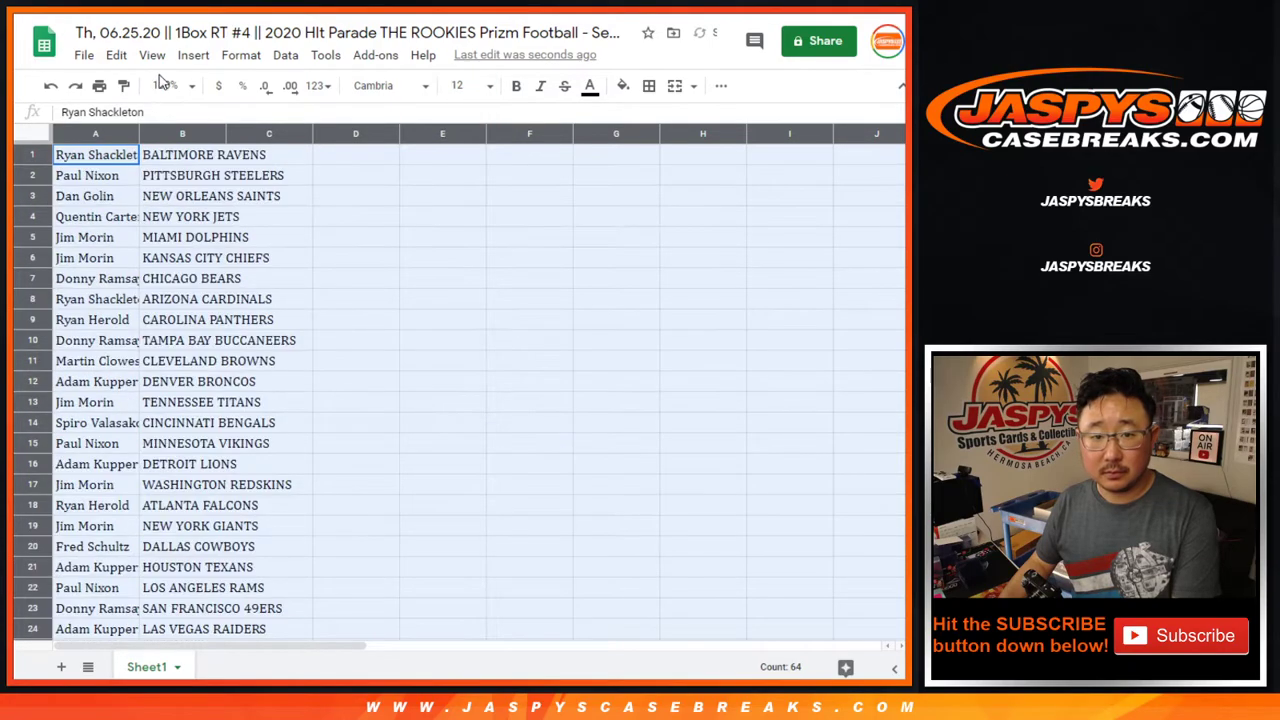
pyautogui.click(166, 86)
pyautogui.click(171, 223)
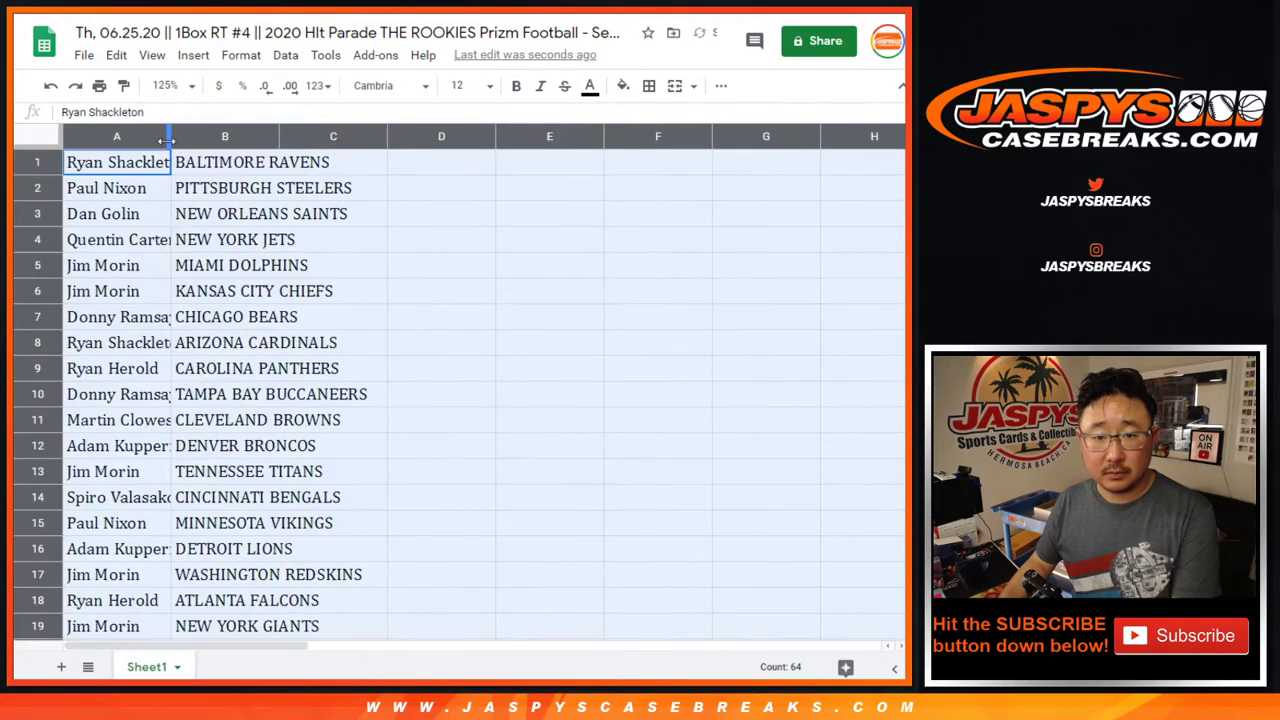
pyautogui.doubleClick(168, 140)
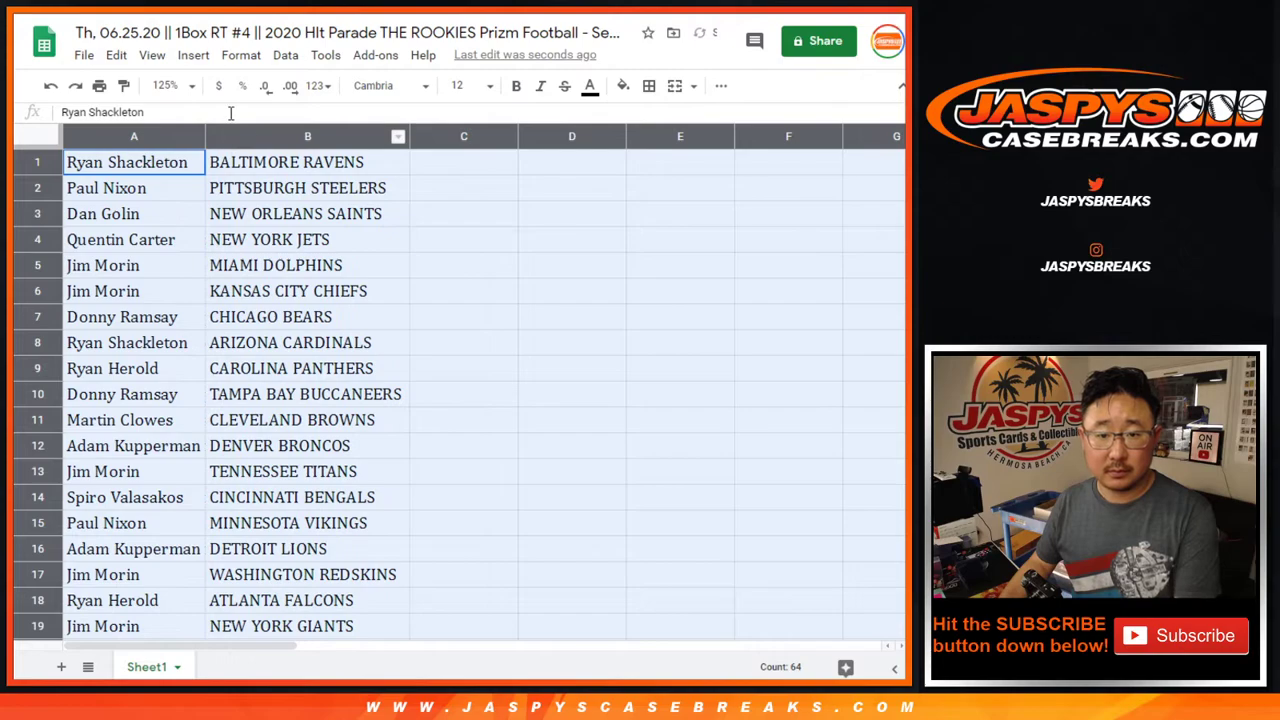
# Select the name-and-team list from the top row down to the end
pyautogui.keyDown('shift'); pyautogui.click(267, 521); pyautogui.keyUp('shift')
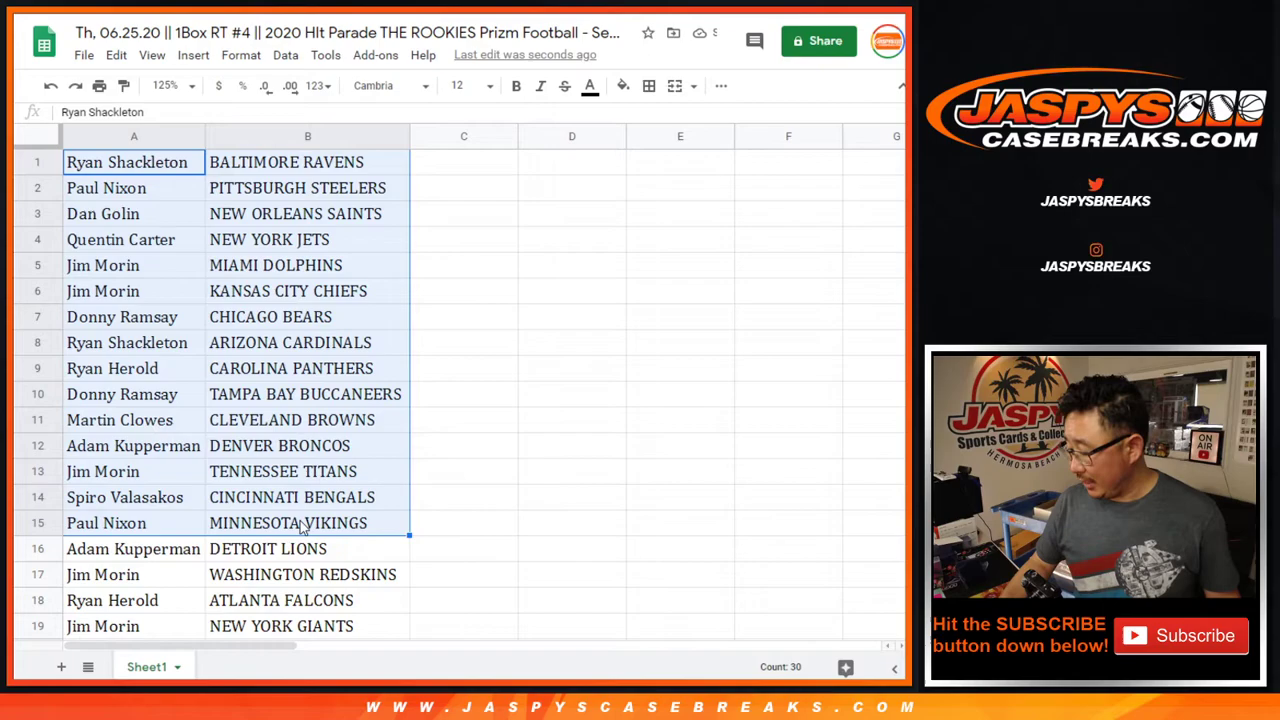
pyautogui.scroll(-5, 288, 397)
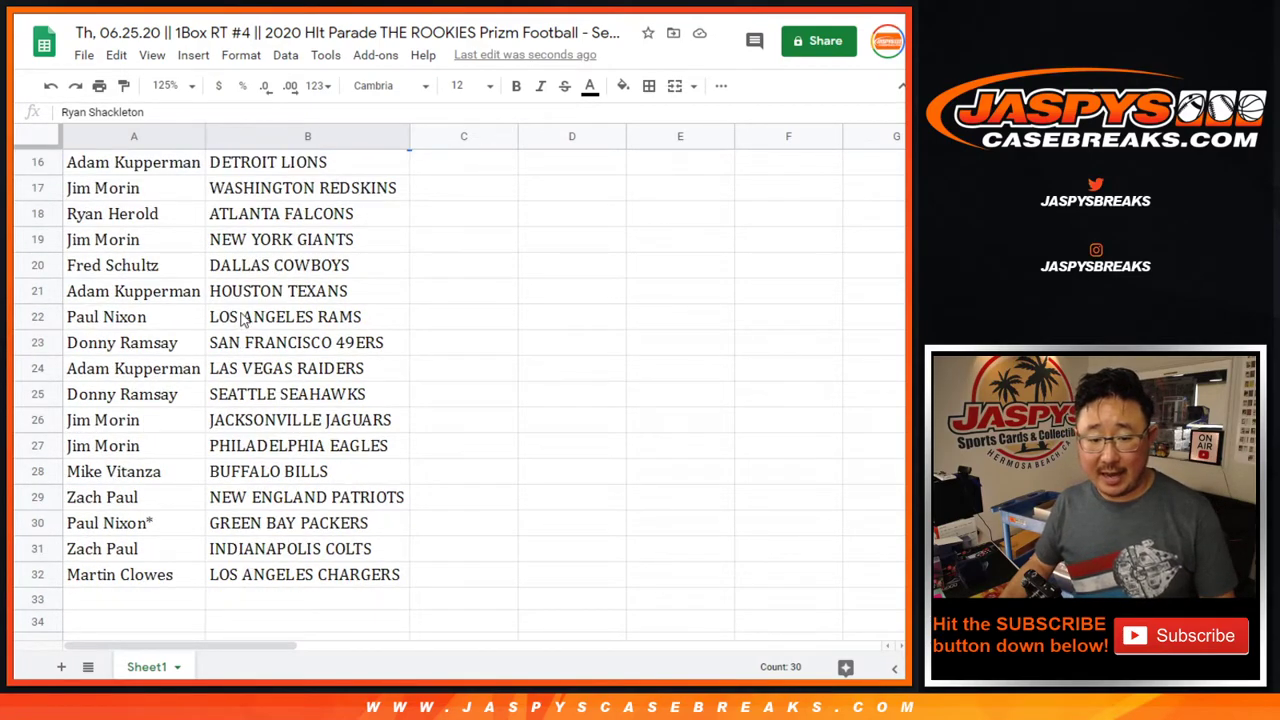
pyautogui.scroll(1, 242, 316)
pyautogui.click(160, 215)
pyautogui.scroll(-1, 310, 322)
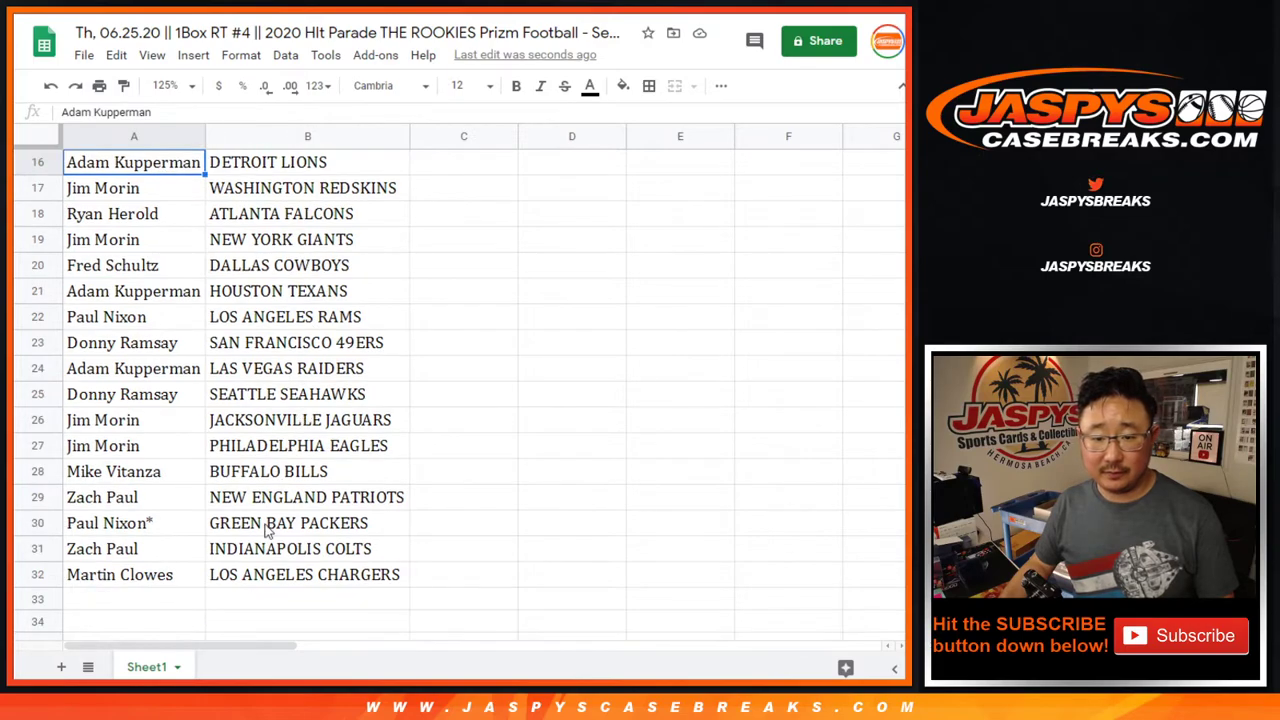
pyautogui.keyDown('shift'); pyautogui.click(252, 578); pyautogui.keyUp('shift')
pyautogui.scroll(1, 377, 490)
pyautogui.scroll(-1, 377, 495)
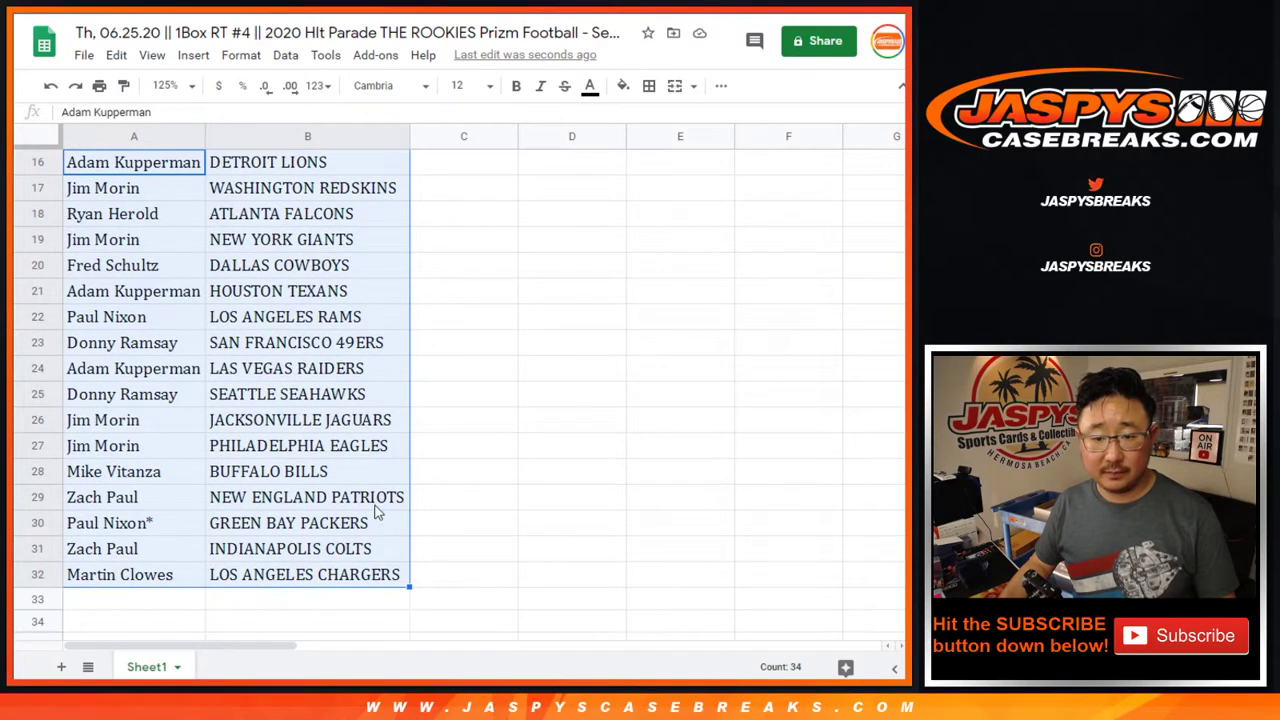
pyautogui.scroll(7, 370, 495)
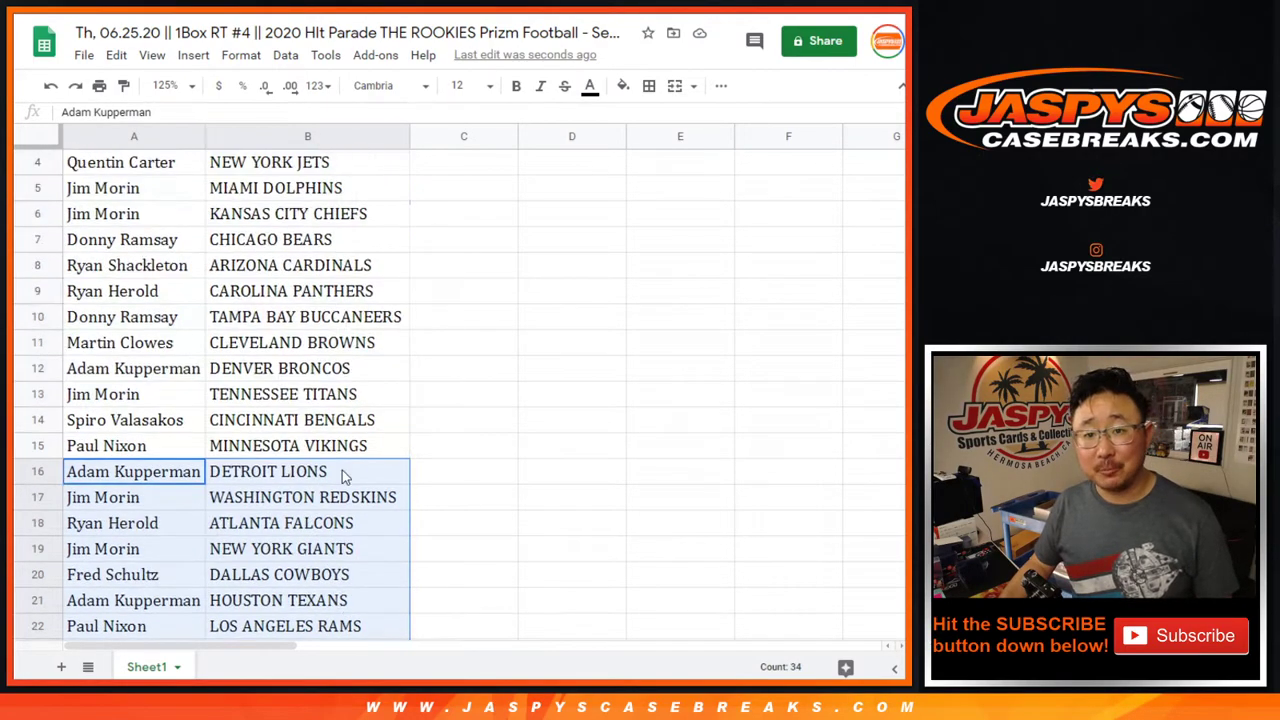
# Zoom to 75% and sort the sheet by team column B, A to Z
pyautogui.click(168, 85)
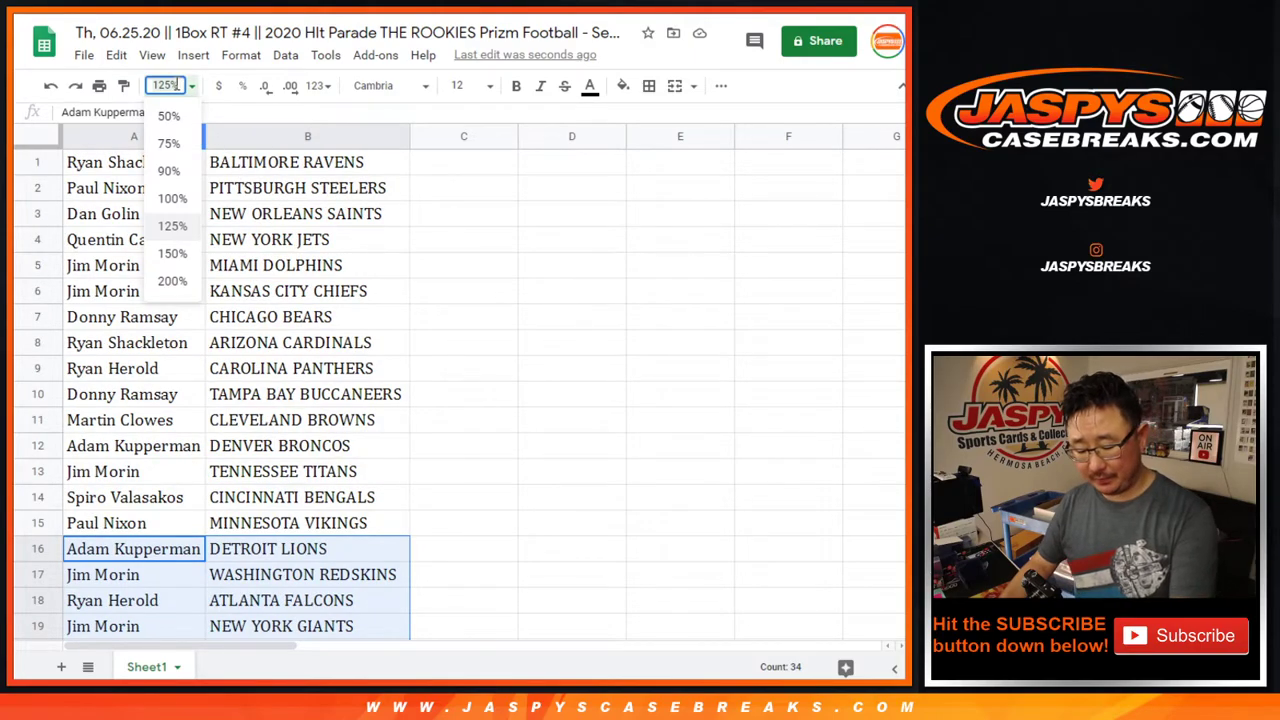
pyautogui.write('75')
pyautogui.press('Return')
pyautogui.click(212, 131)
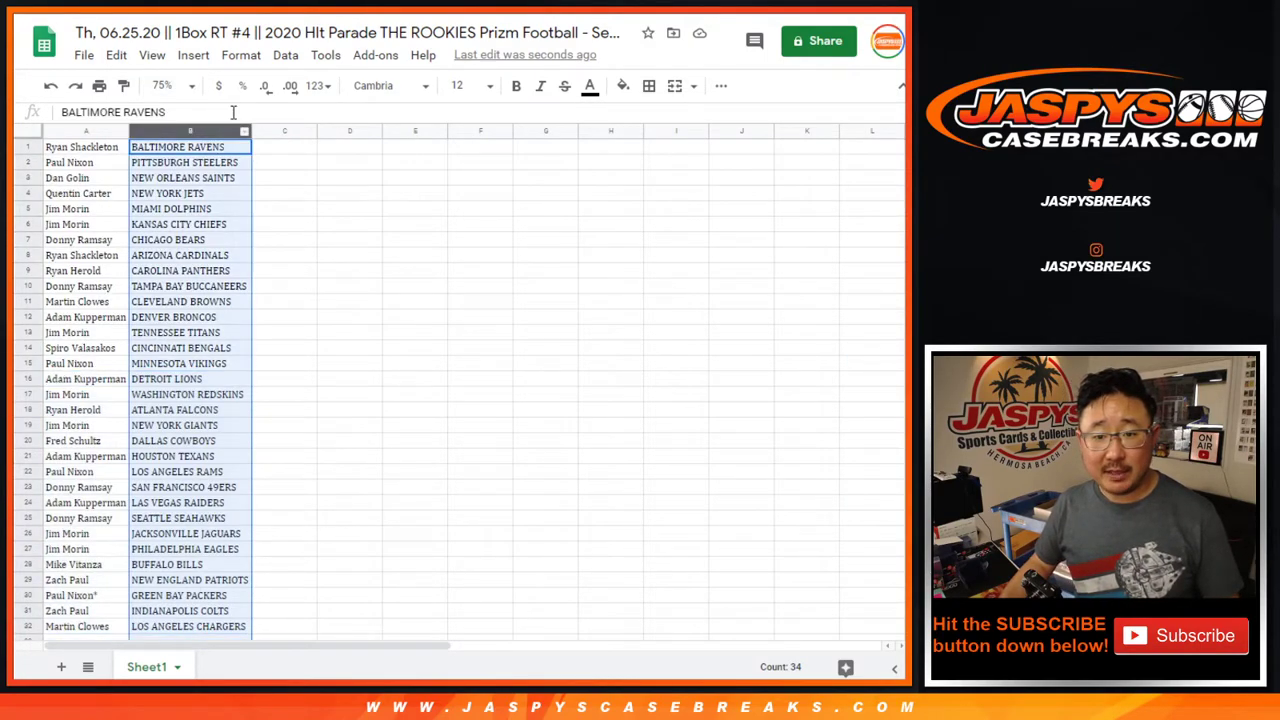
pyautogui.click(285, 56)
# Add all borders to the list and centre-align the names and teams
pyautogui.click(310, 86)
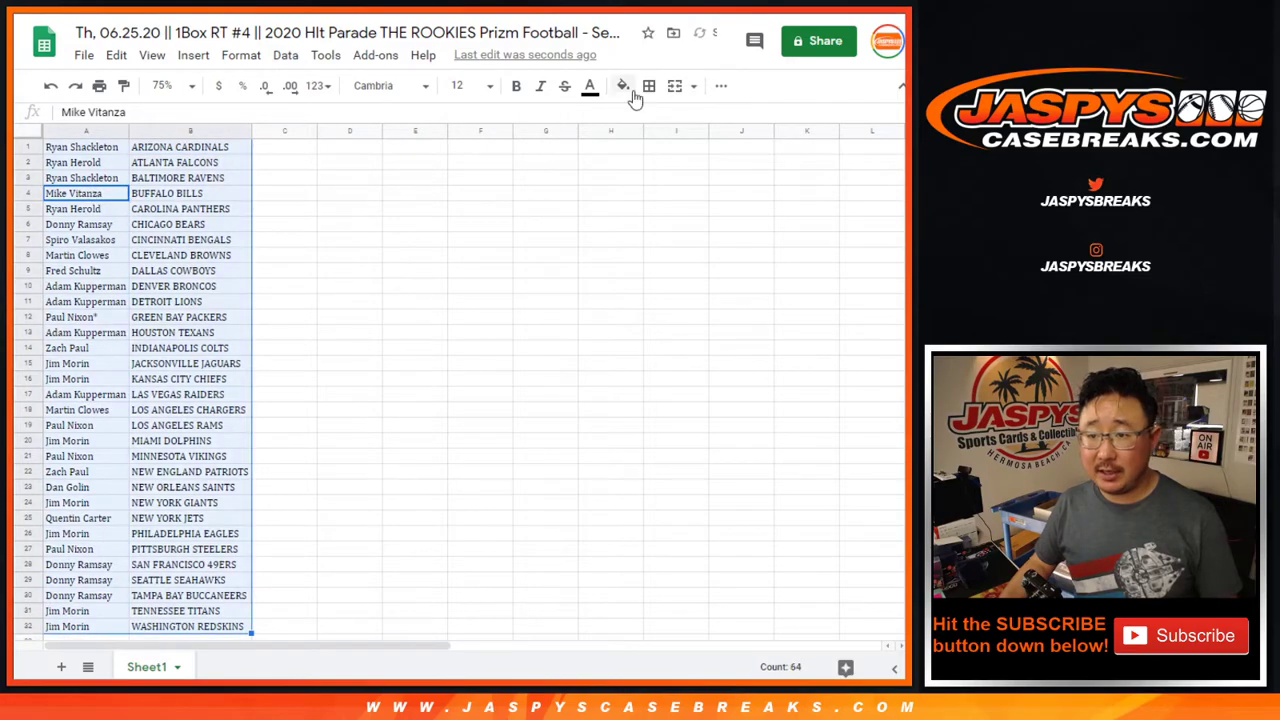
pyautogui.click(649, 85)
pyautogui.click(657, 122)
pyautogui.click(721, 85)
pyautogui.click(463, 117)
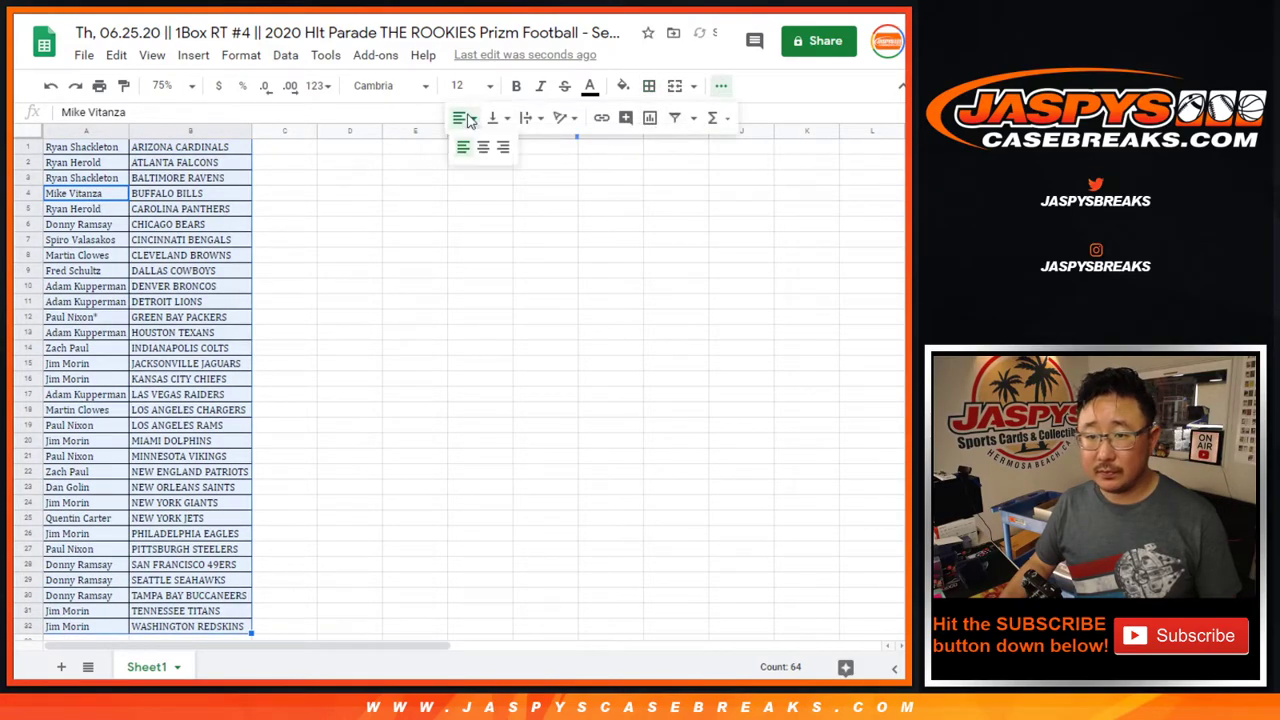
pyautogui.click(481, 149)
# Print the sheet in portrait orientation with the workbook title in the header
pyautogui.click(99, 86)
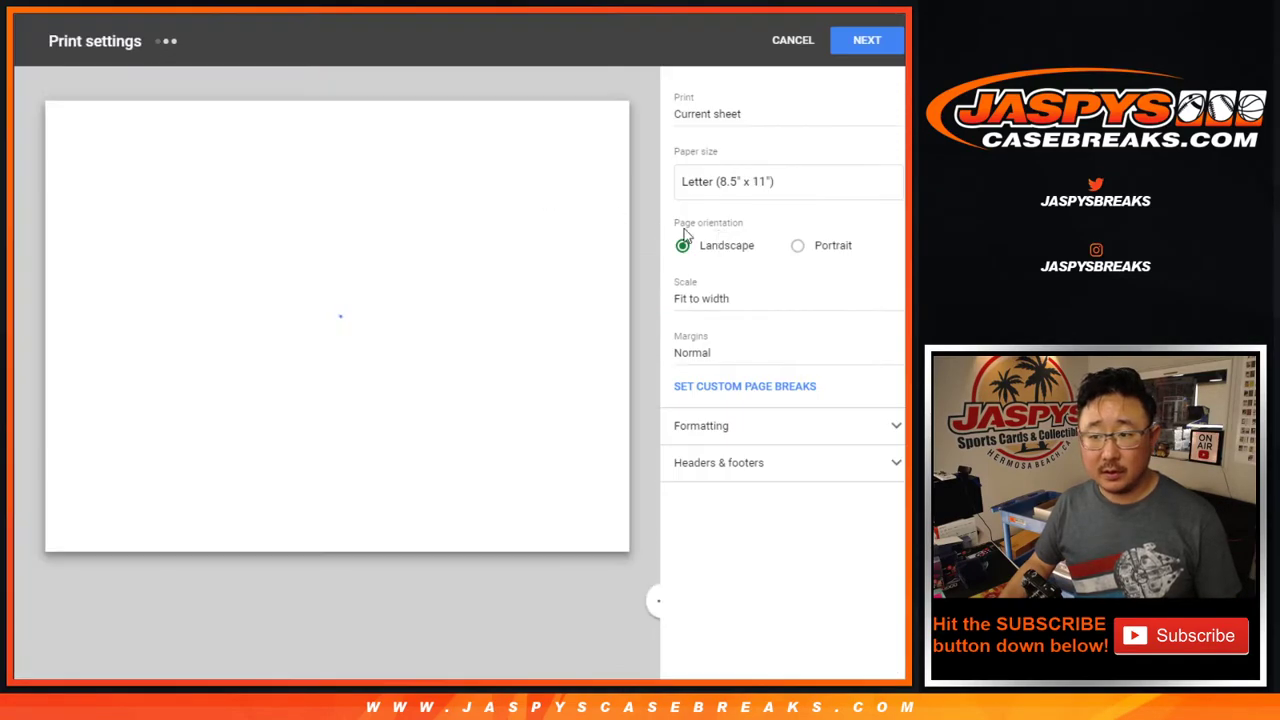
pyautogui.click(796, 246)
pyautogui.click(724, 462)
pyautogui.click(695, 529)
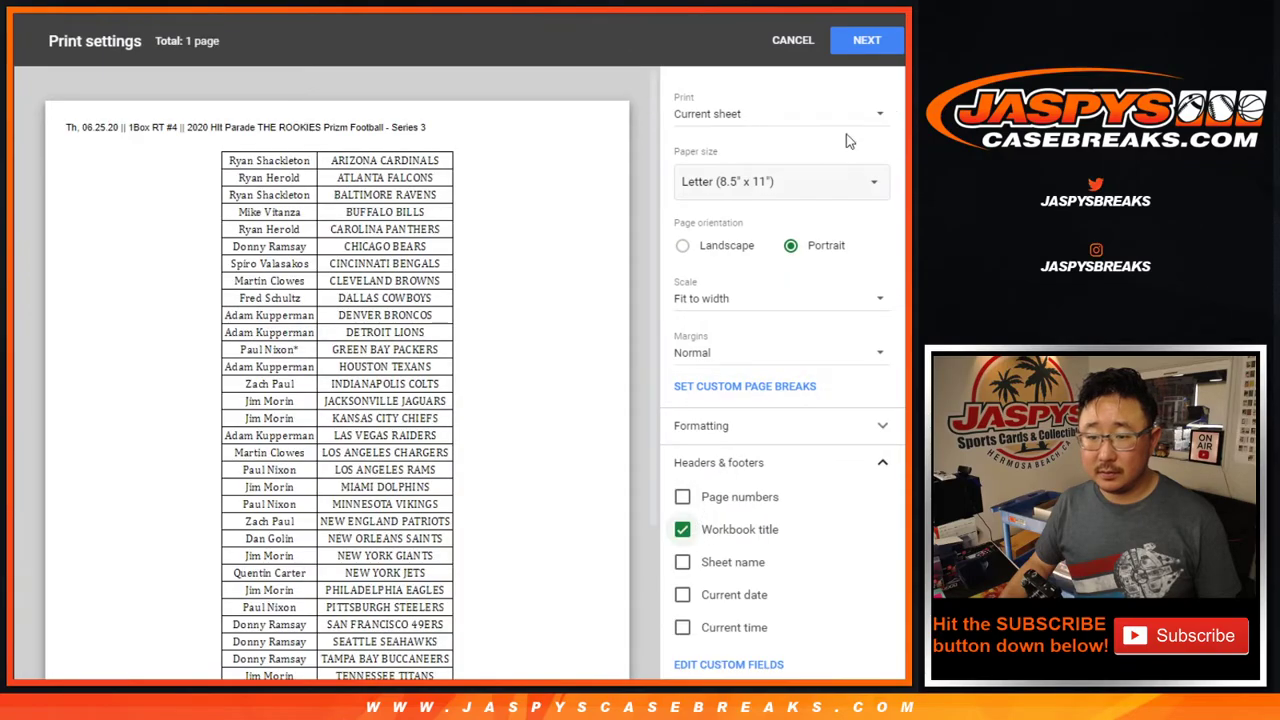
pyautogui.click(846, 40)
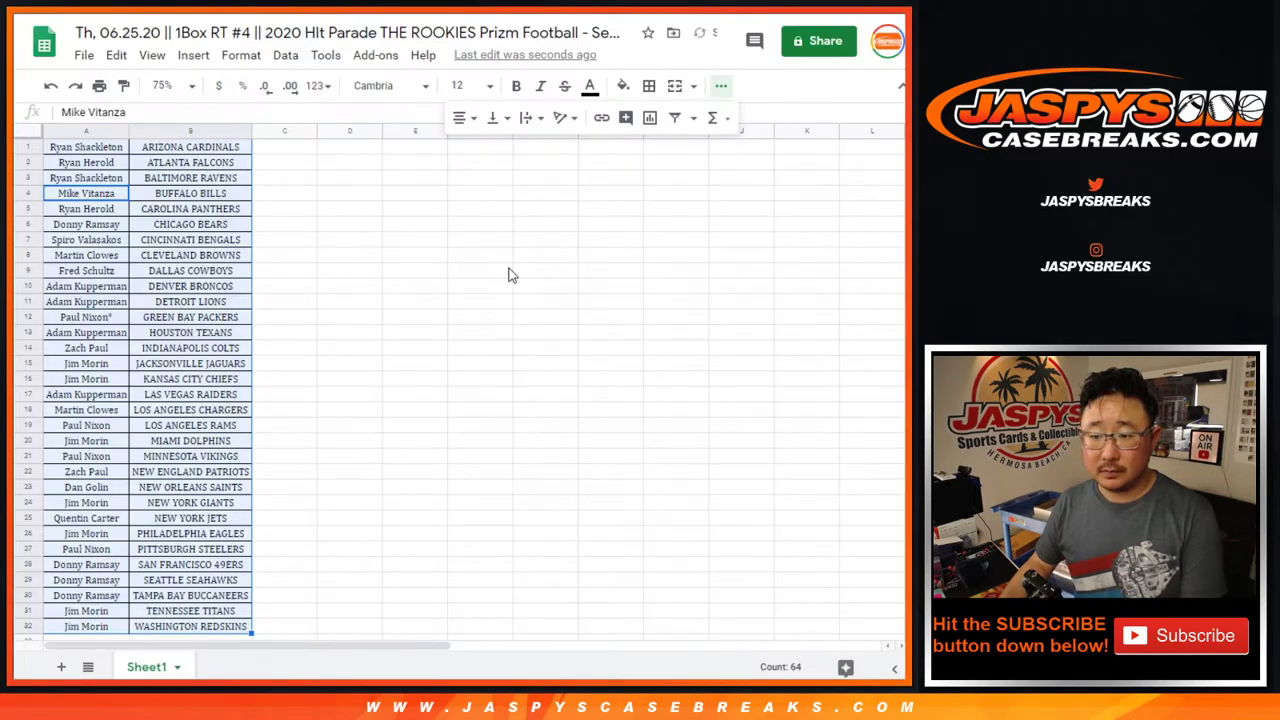
pyautogui.press('Escape')
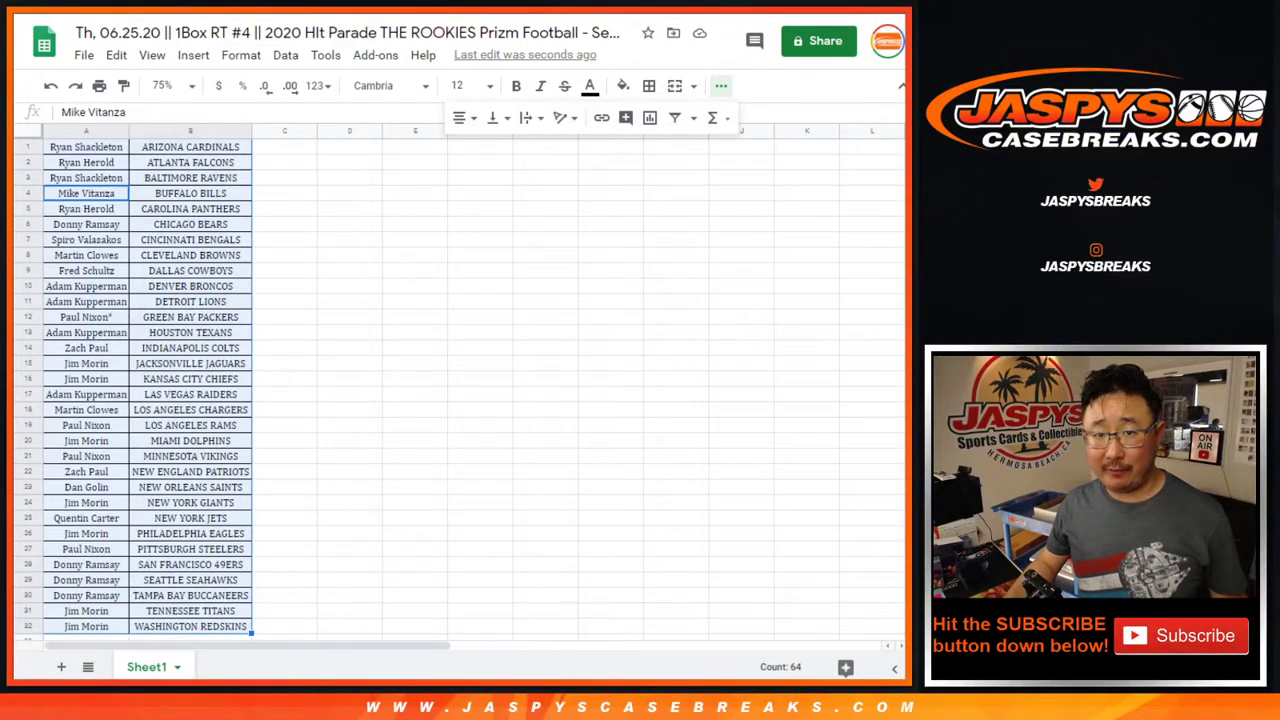
pyautogui.scroll(5, 756, 167)
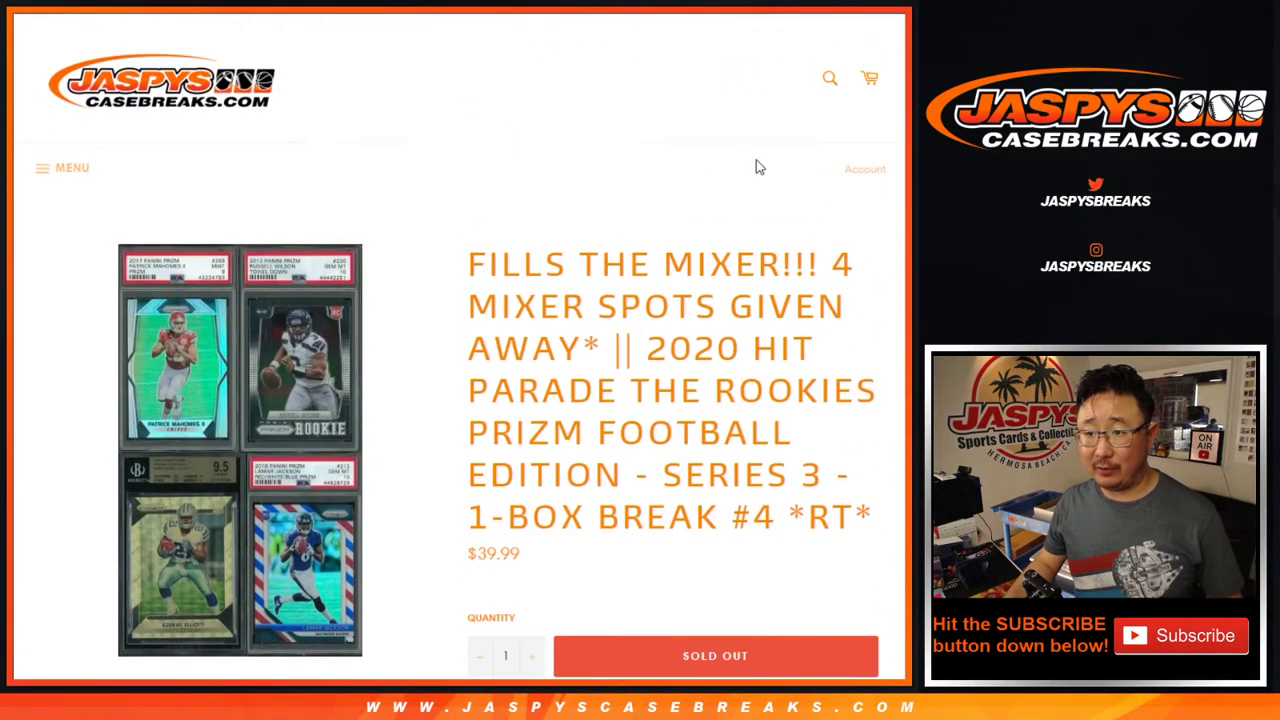
pyautogui.doubleClick(836, 264)
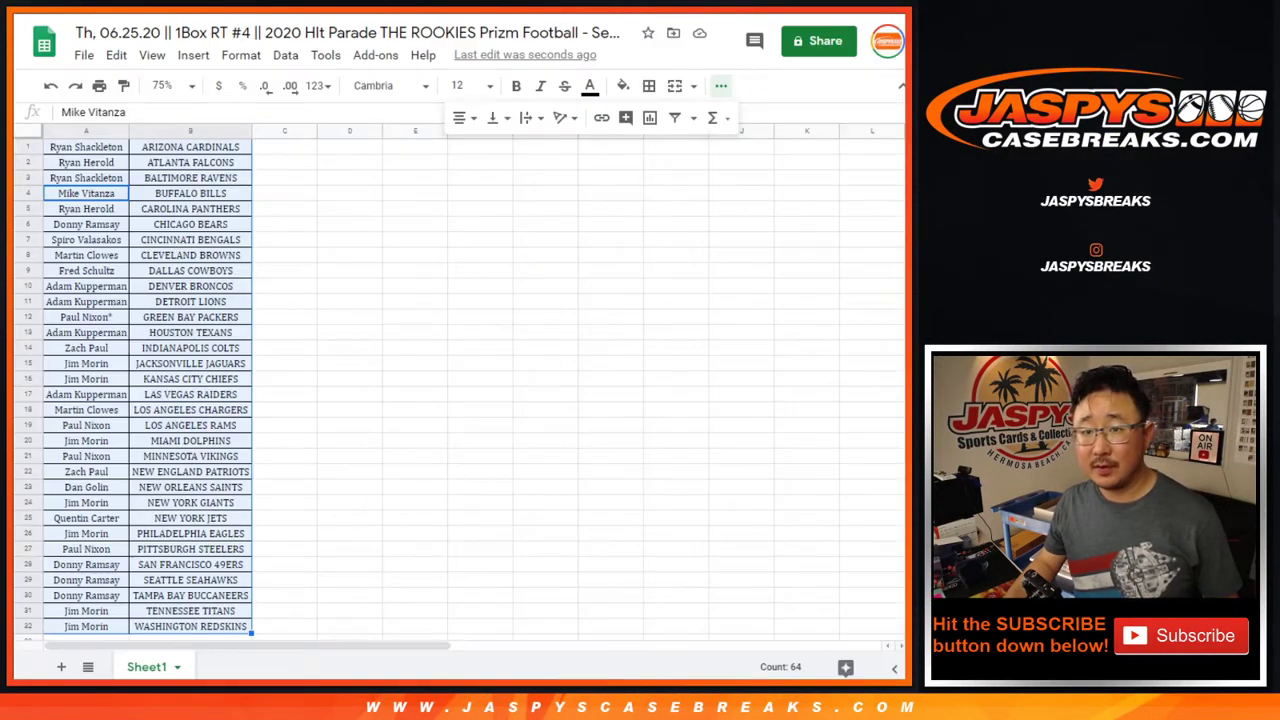
# Select and copy customer names A1 through A32, then go to the Random.org list box
pyautogui.click(86, 149)
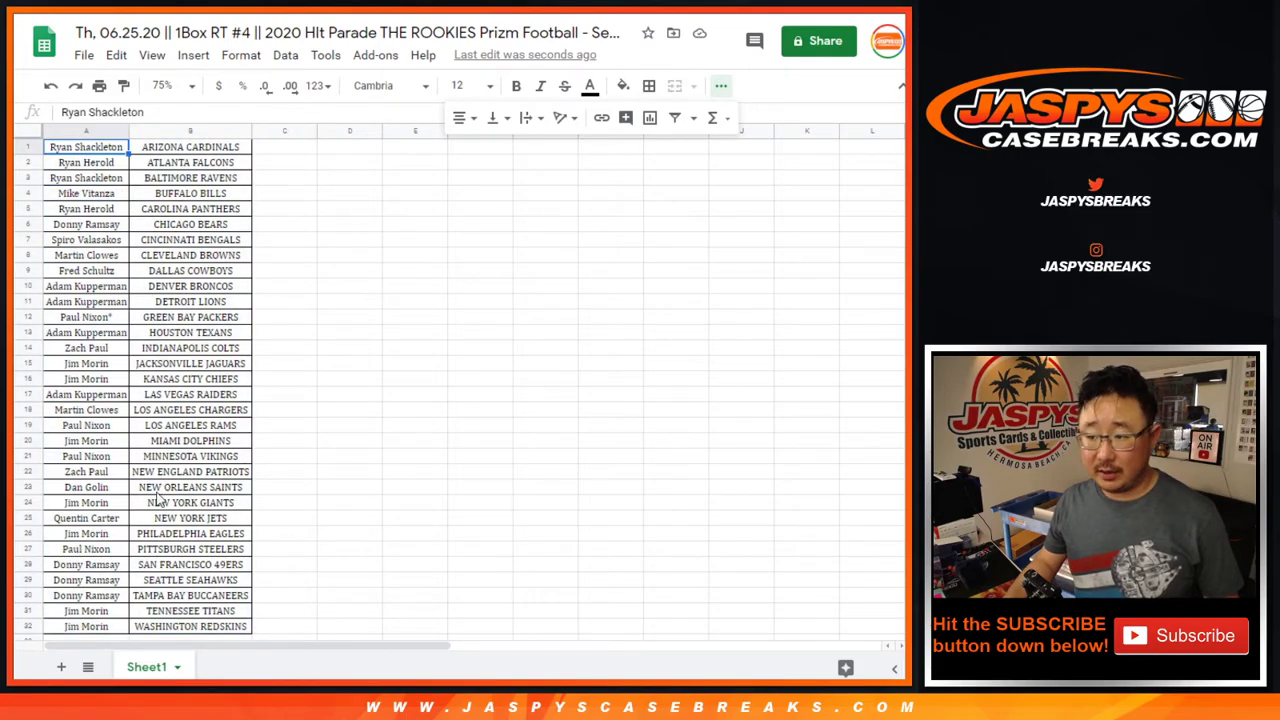
pyautogui.keyDown('shift'); pyautogui.click(99, 624); pyautogui.keyUp('shift')
pyautogui.scroll(-1, 212, 395)
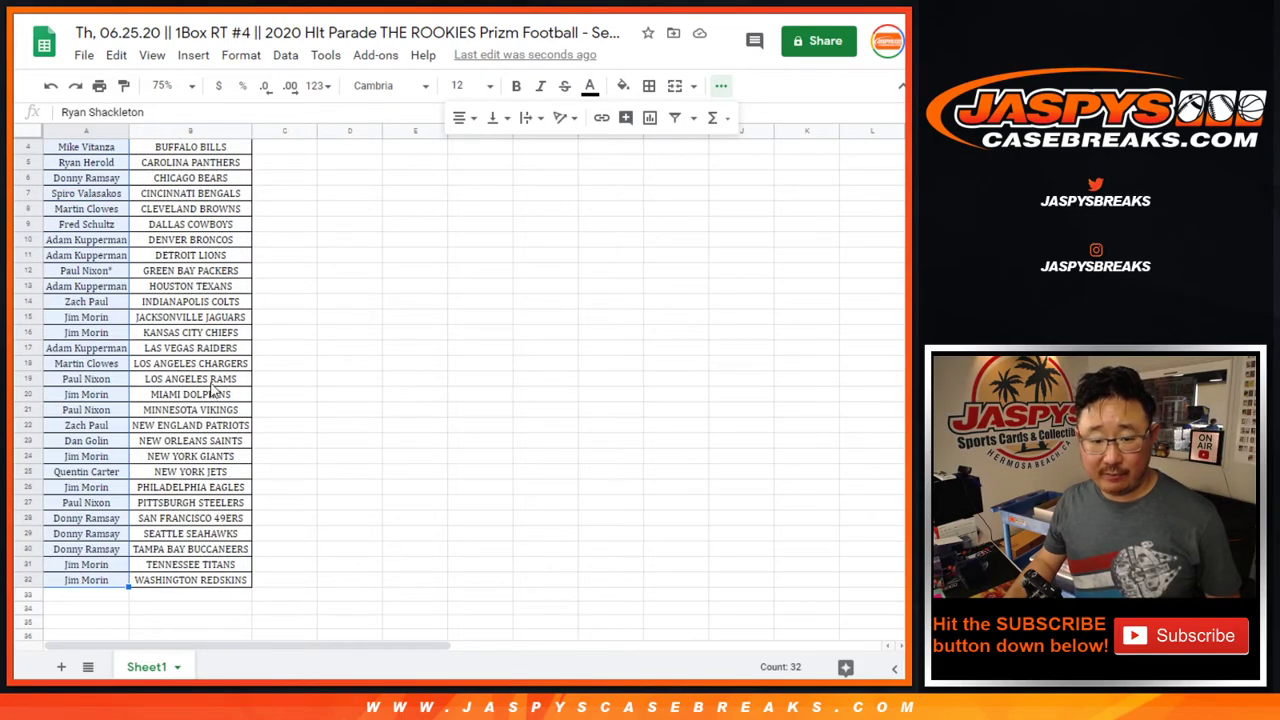
pyautogui.scroll(1, 226, 370)
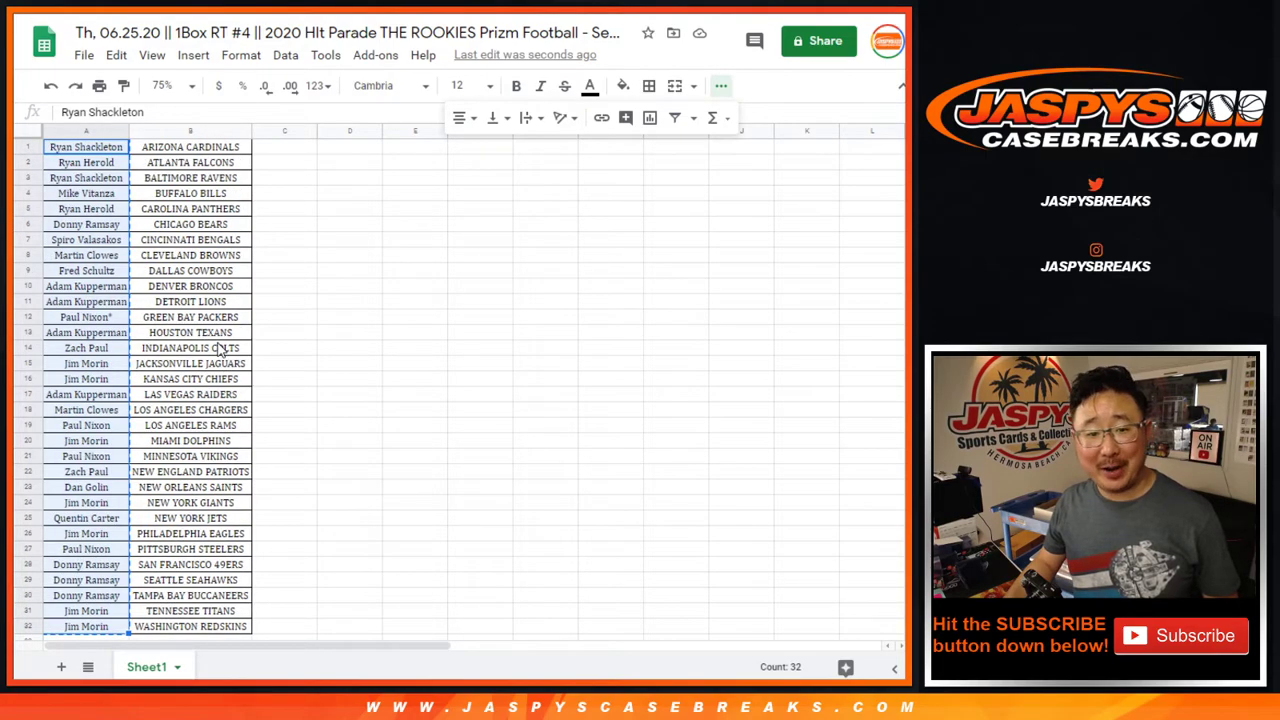
pyautogui.scroll(-2, 218, 347)
pyautogui.scroll(2, 218, 347)
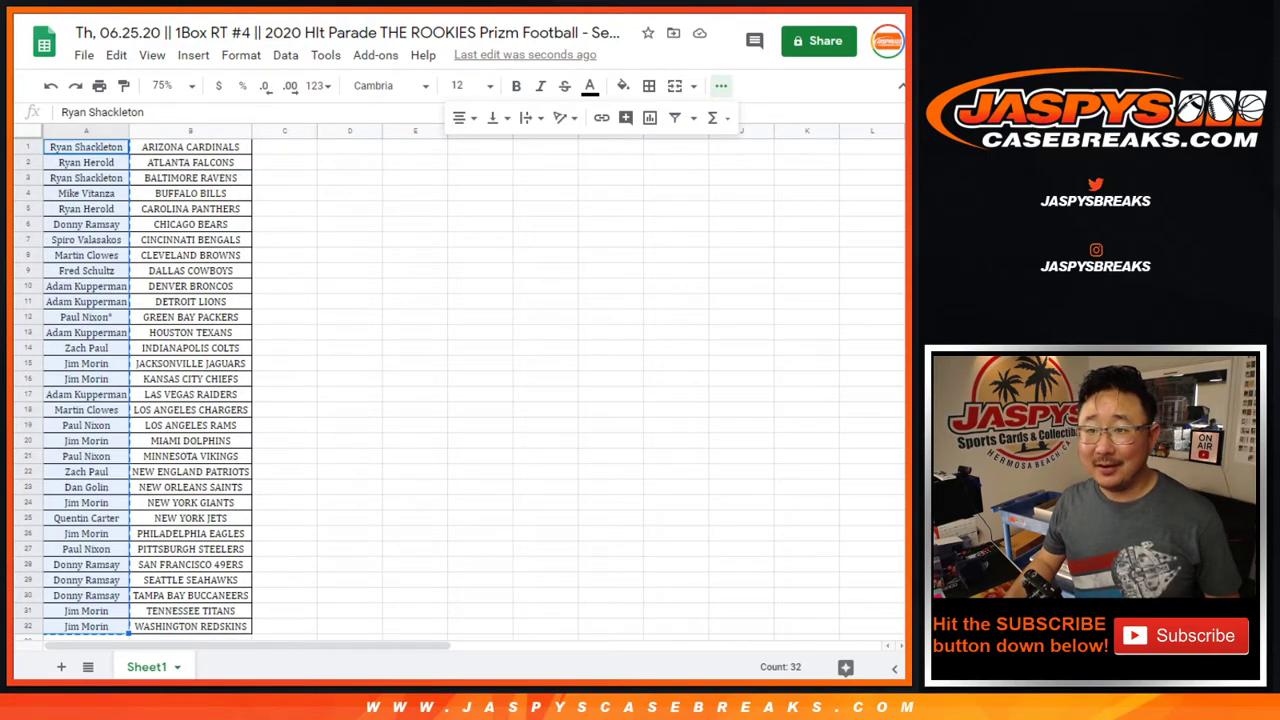
pyautogui.hotkey('ctrl', 'Tab')
pyautogui.click(371, 471)
# Paste the names into the randomizer, then roll two dice for a 2 and 1, totalling 3
pyautogui.hotkey('ctrl', 'v')
pyautogui.scroll(5, 398, 486)
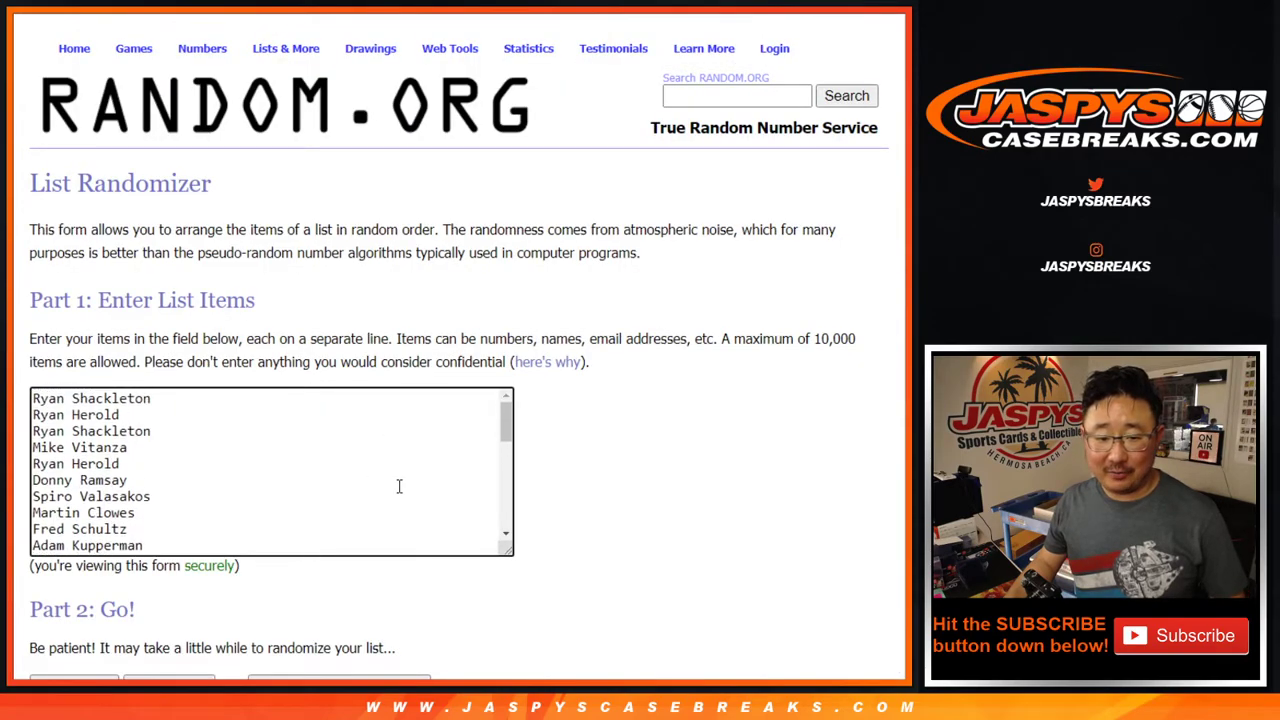
pyautogui.hotkey('ctrl', 'Tab')
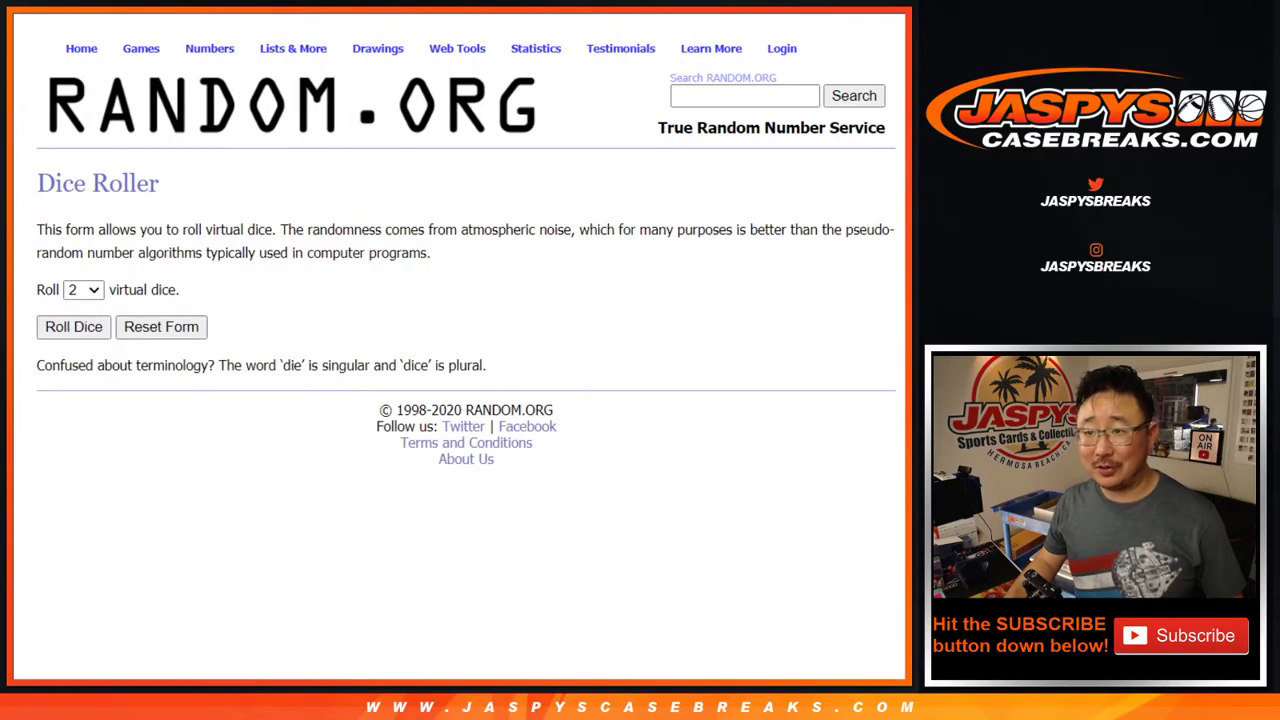
pyautogui.hotkey('ctrl', 'shift', 'Tab')
pyautogui.hotkey('ctrl', 'Tab')
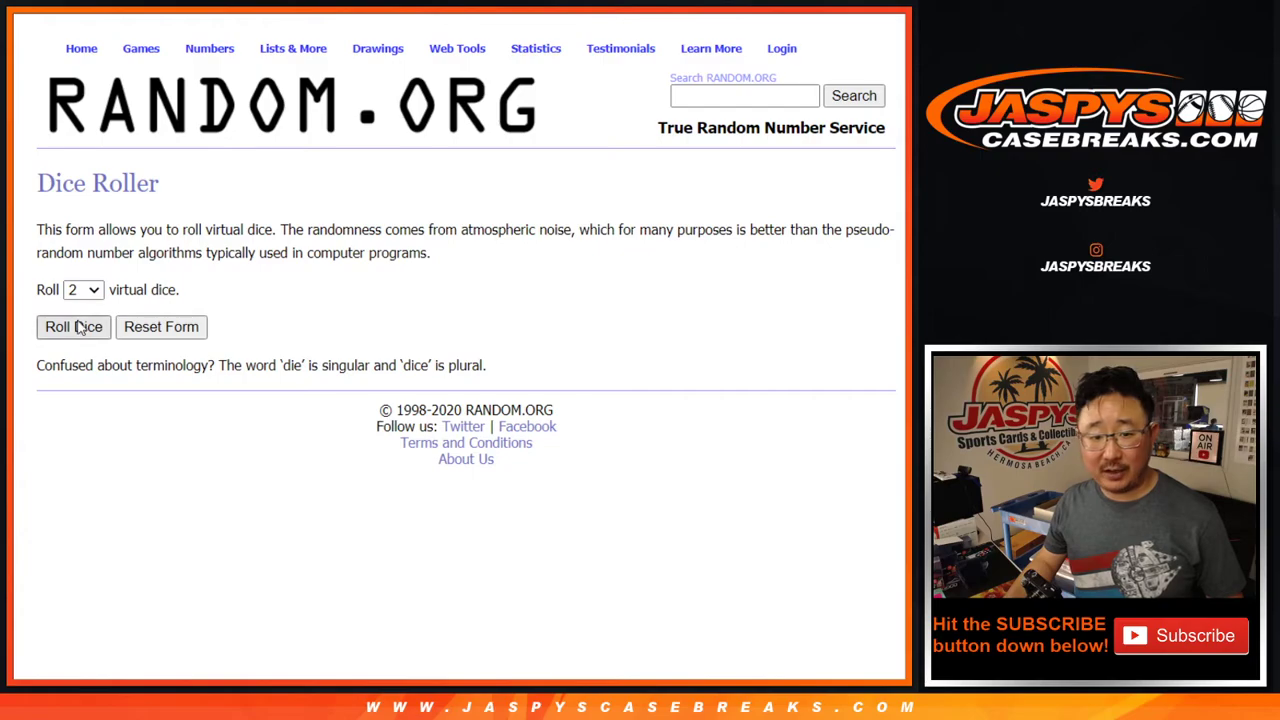
pyautogui.click(80, 330)
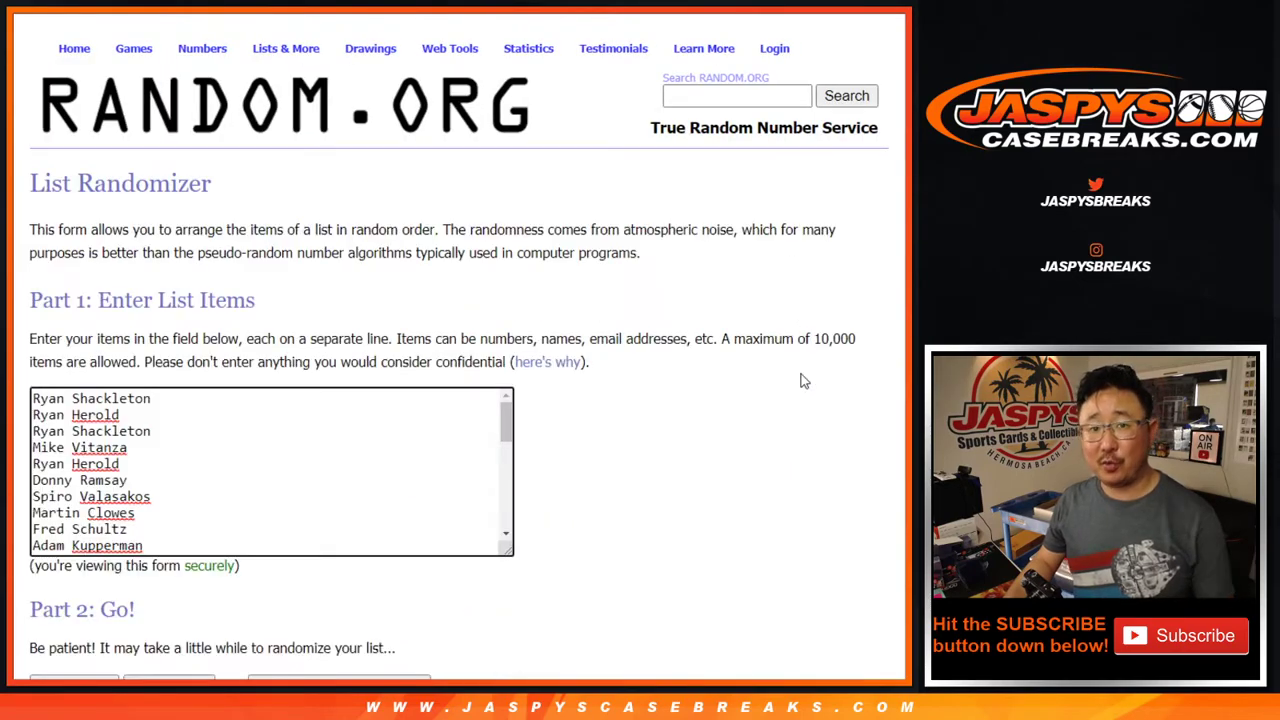
# Randomize the 32-name list three times to match the dice total
pyautogui.scroll(-2, 803, 380)
pyautogui.click(61, 557)
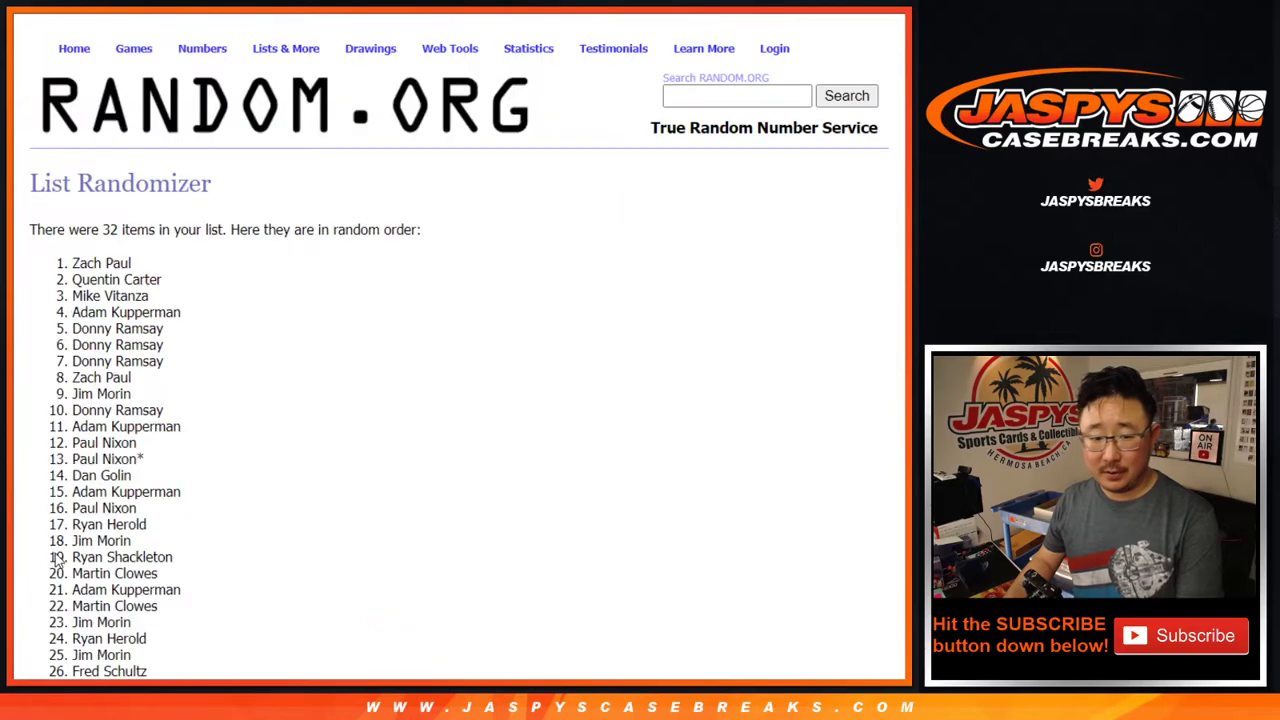
pyautogui.scroll(-3, 57, 561)
pyautogui.click(57, 557)
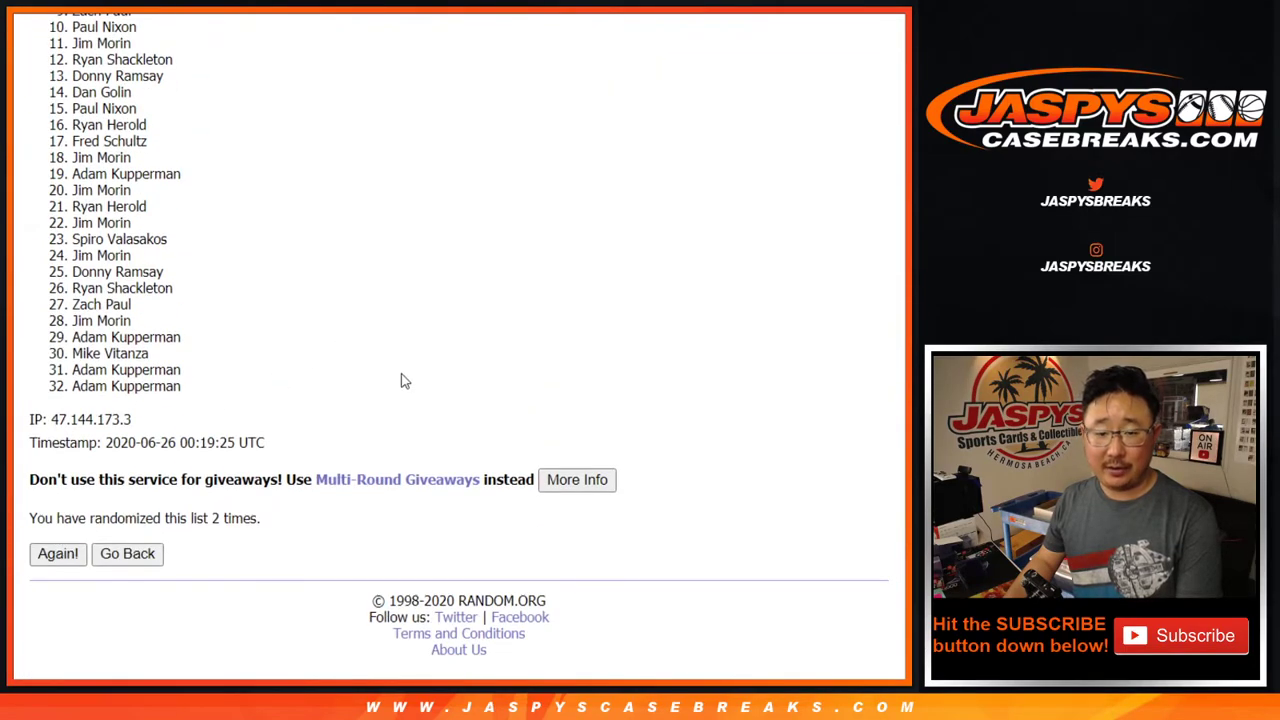
pyautogui.press('Return')
# Highlight the top four names in the final order as the mixer winners
pyautogui.scroll(-4, 592, 446)
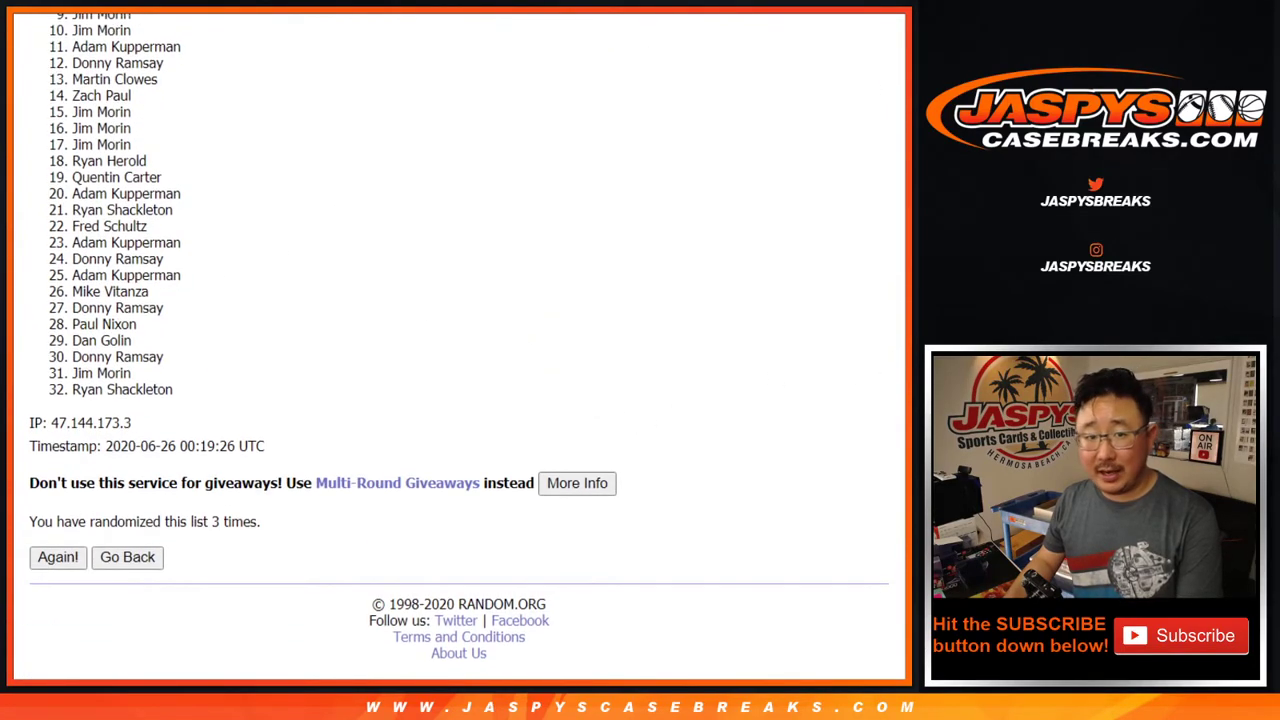
pyautogui.scroll(1, 459, 342)
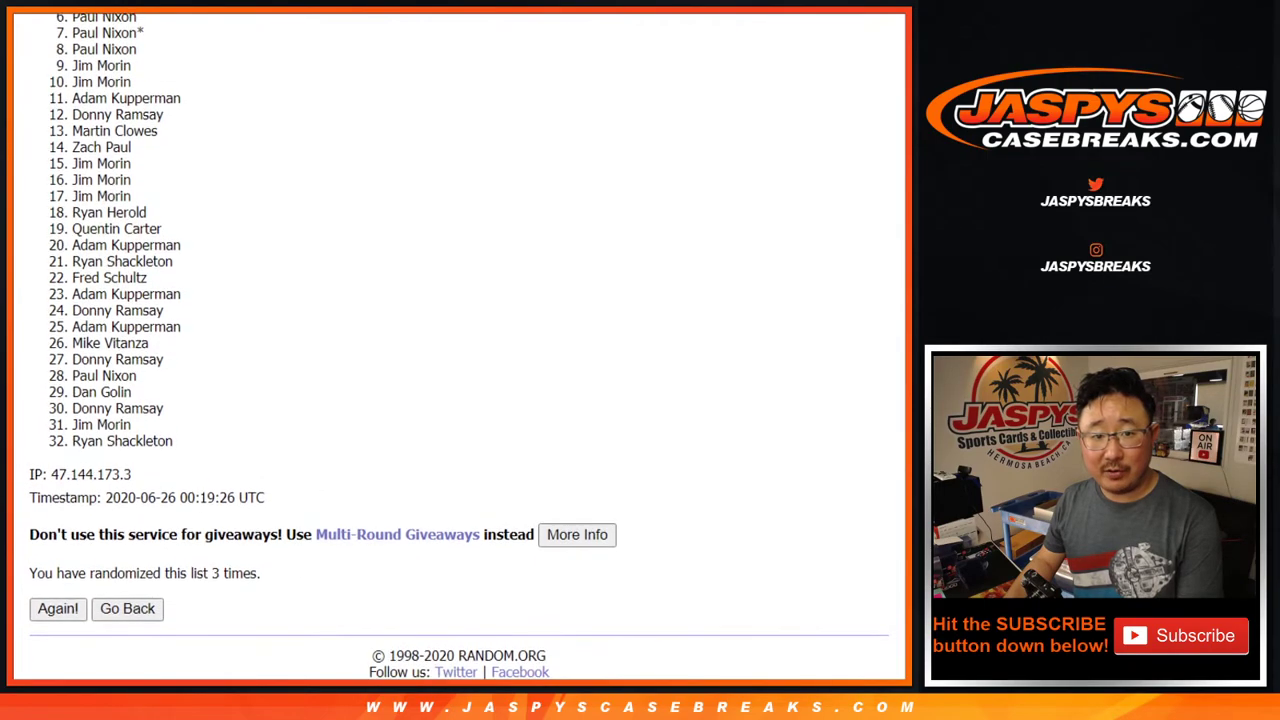
pyautogui.scroll(1, 459, 342)
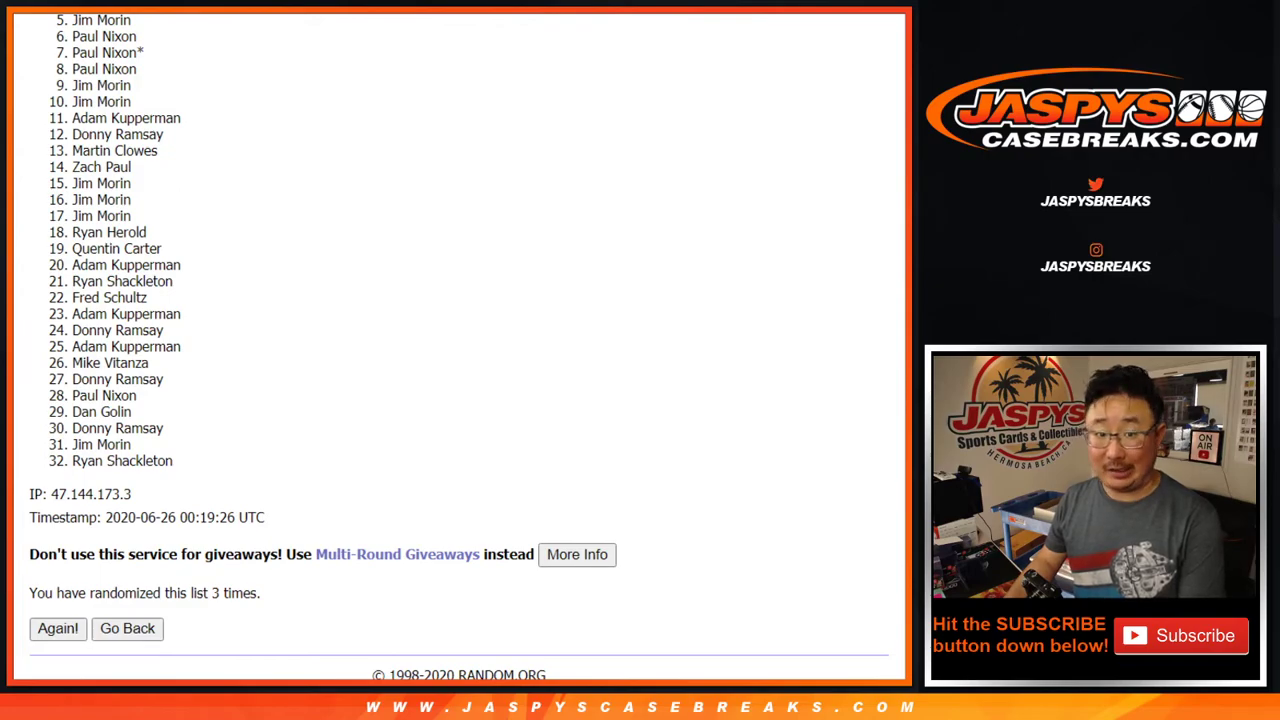
pyautogui.scroll(1, 459, 342)
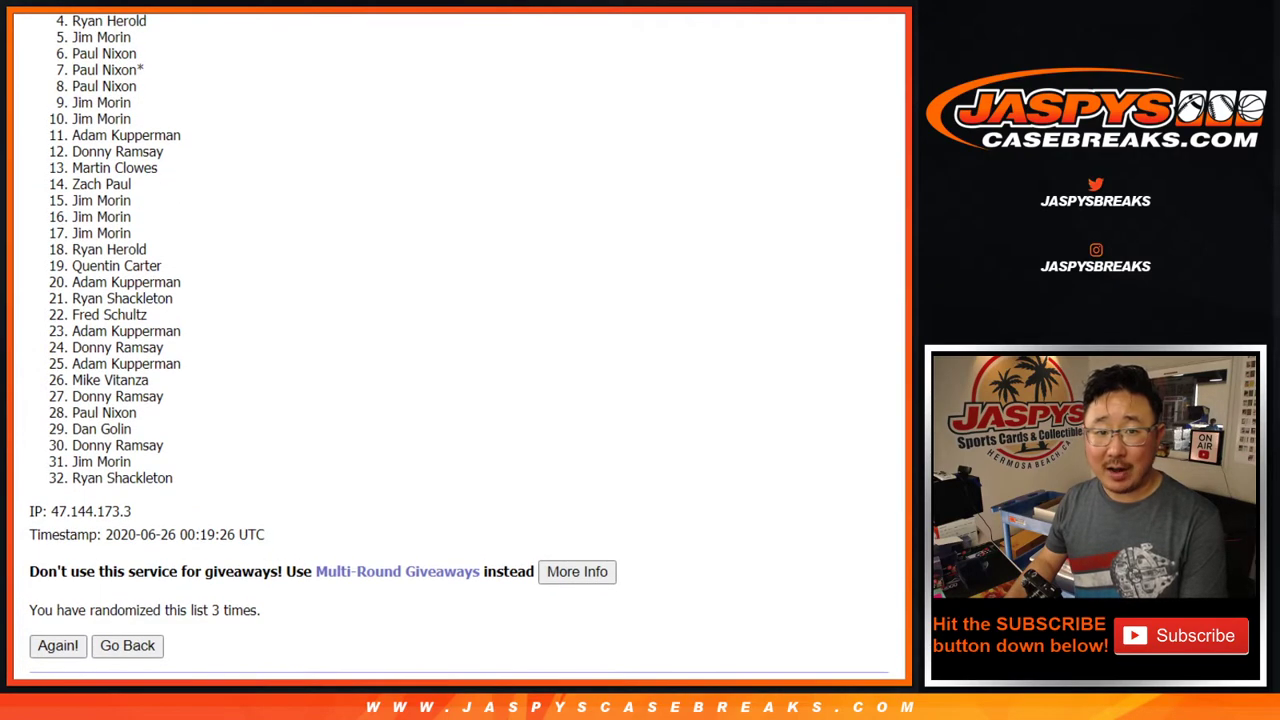
pyautogui.scroll(1, 459, 342)
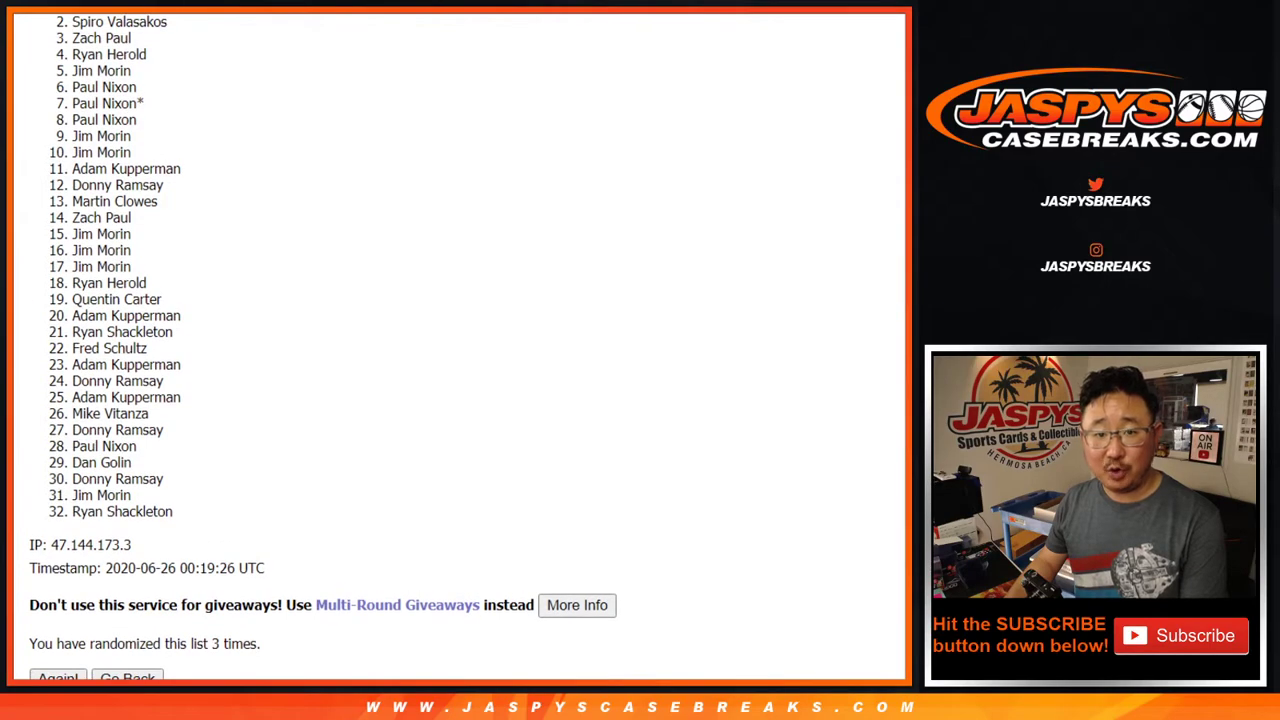
pyautogui.scroll(1, 450, 185)
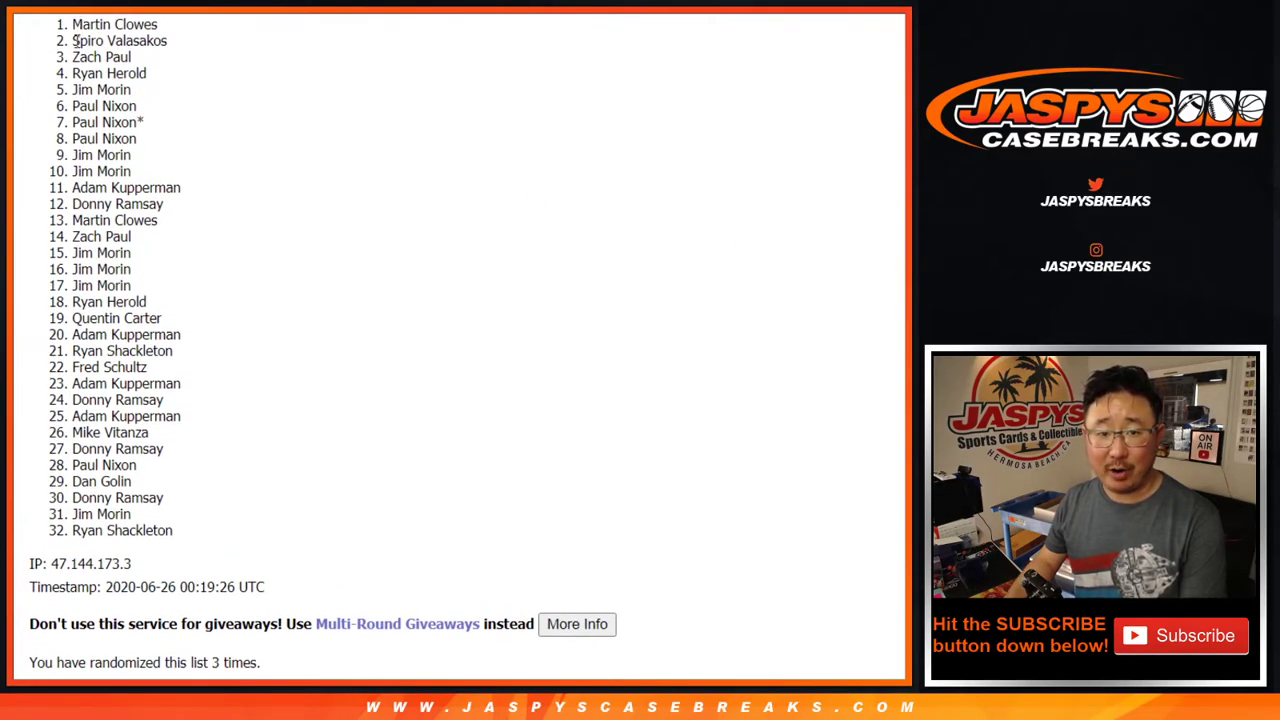
pyautogui.moveTo(75, 41); pyautogui.dragTo(177, 44)
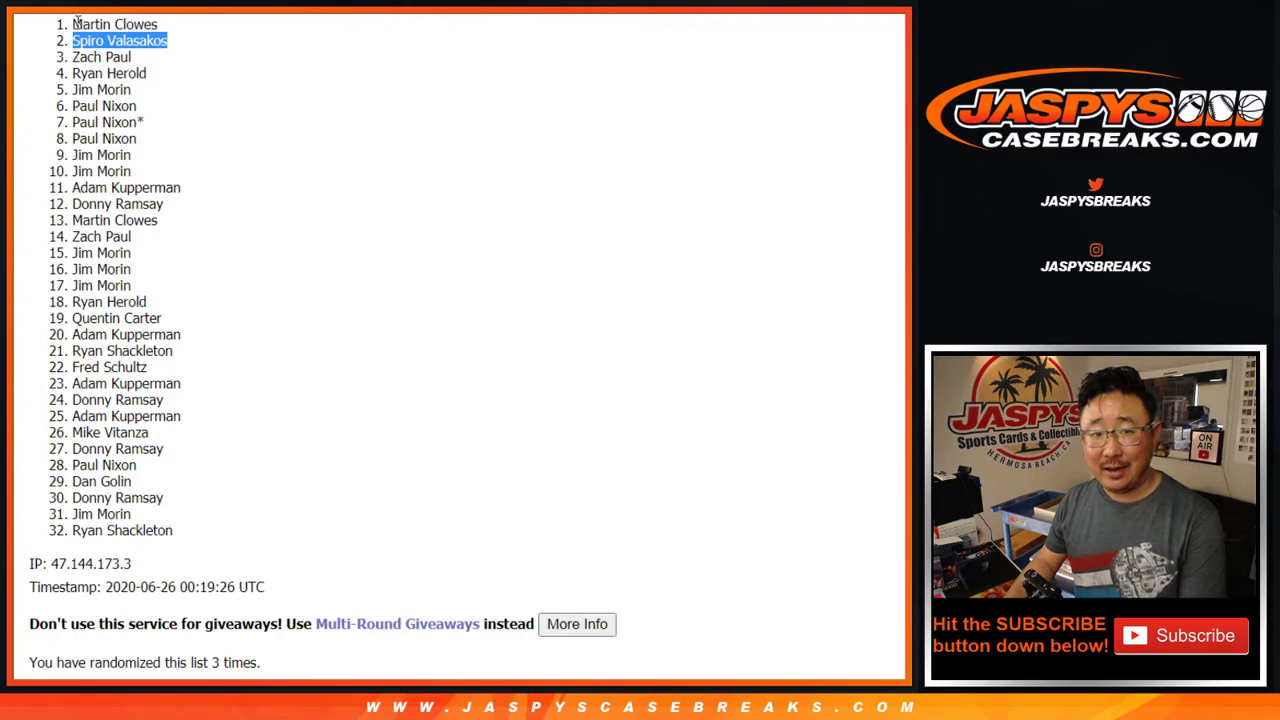
pyautogui.moveTo(73, 24); pyautogui.dragTo(142, 76)
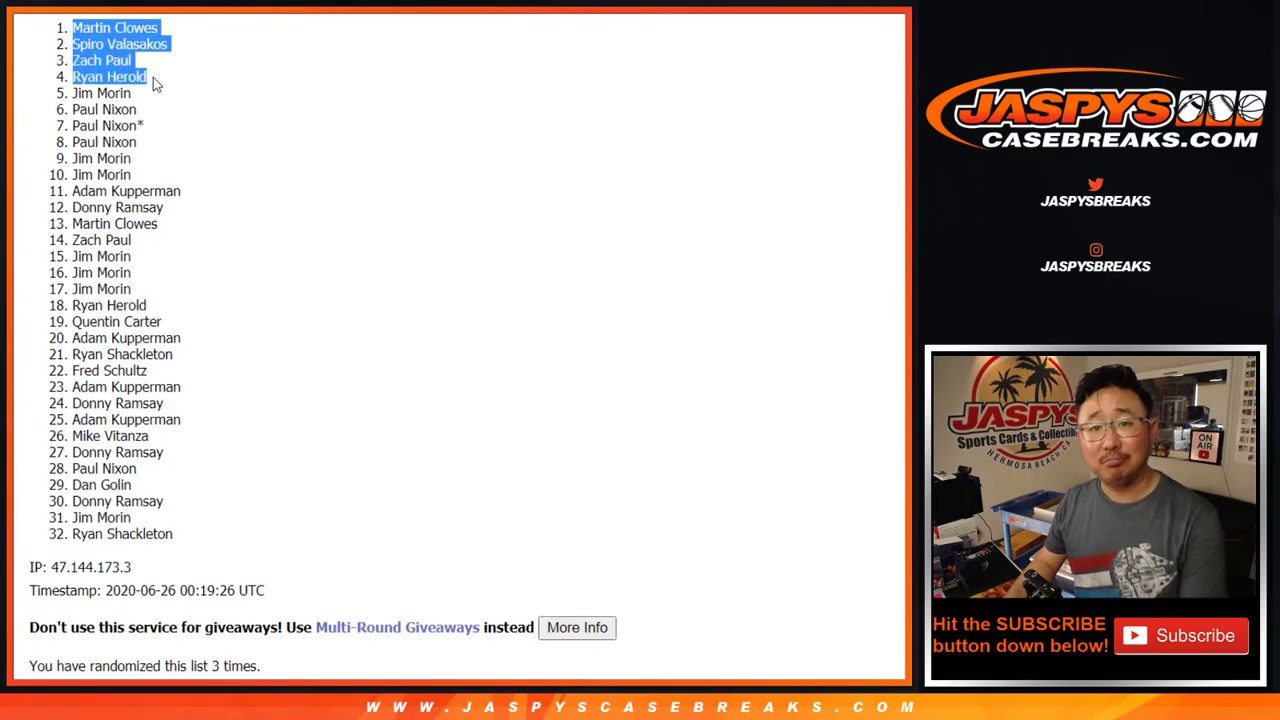